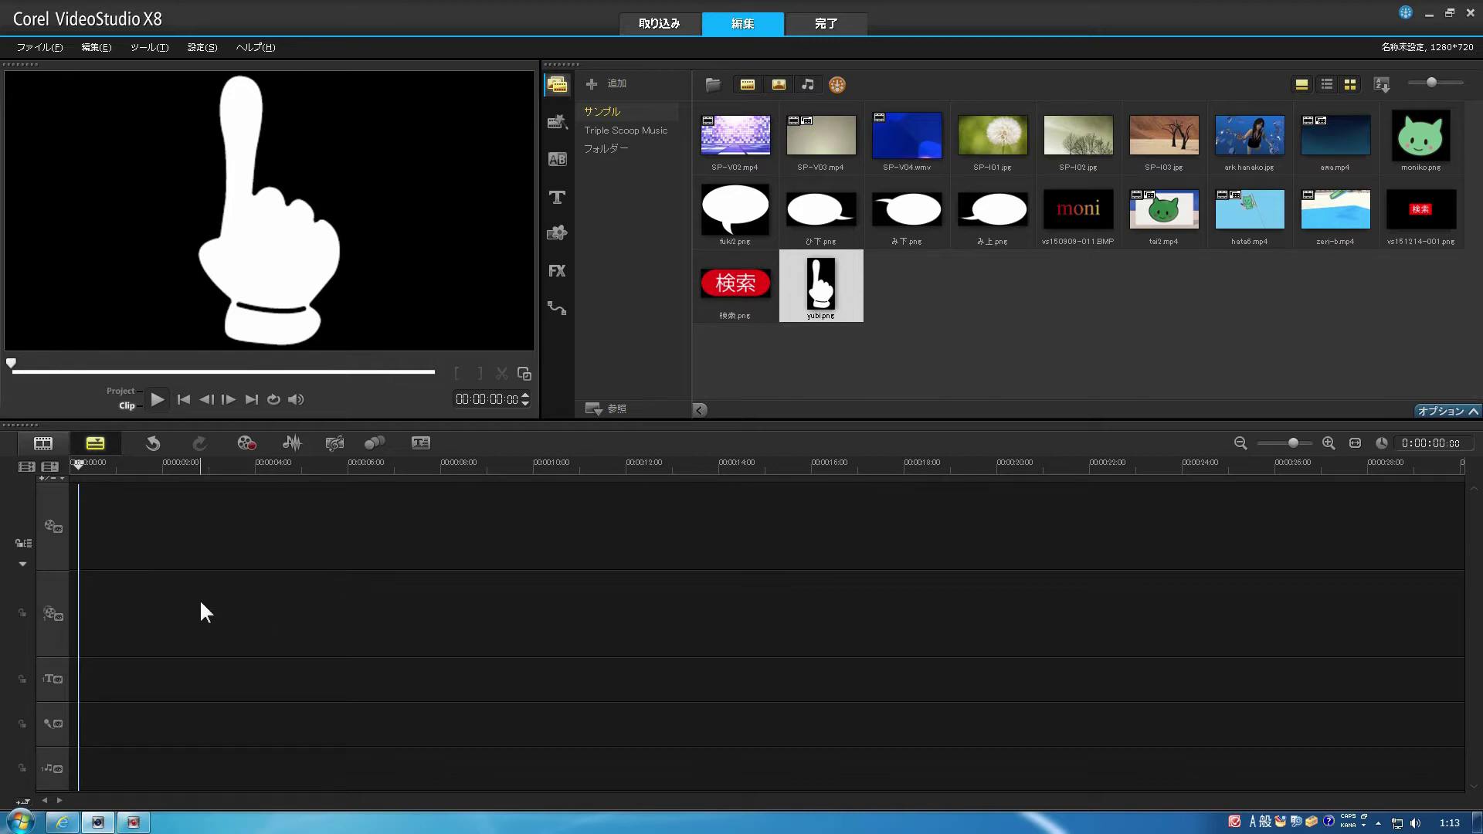
- Set the number of overlay tracks in the timeline to 3
click(51, 467)
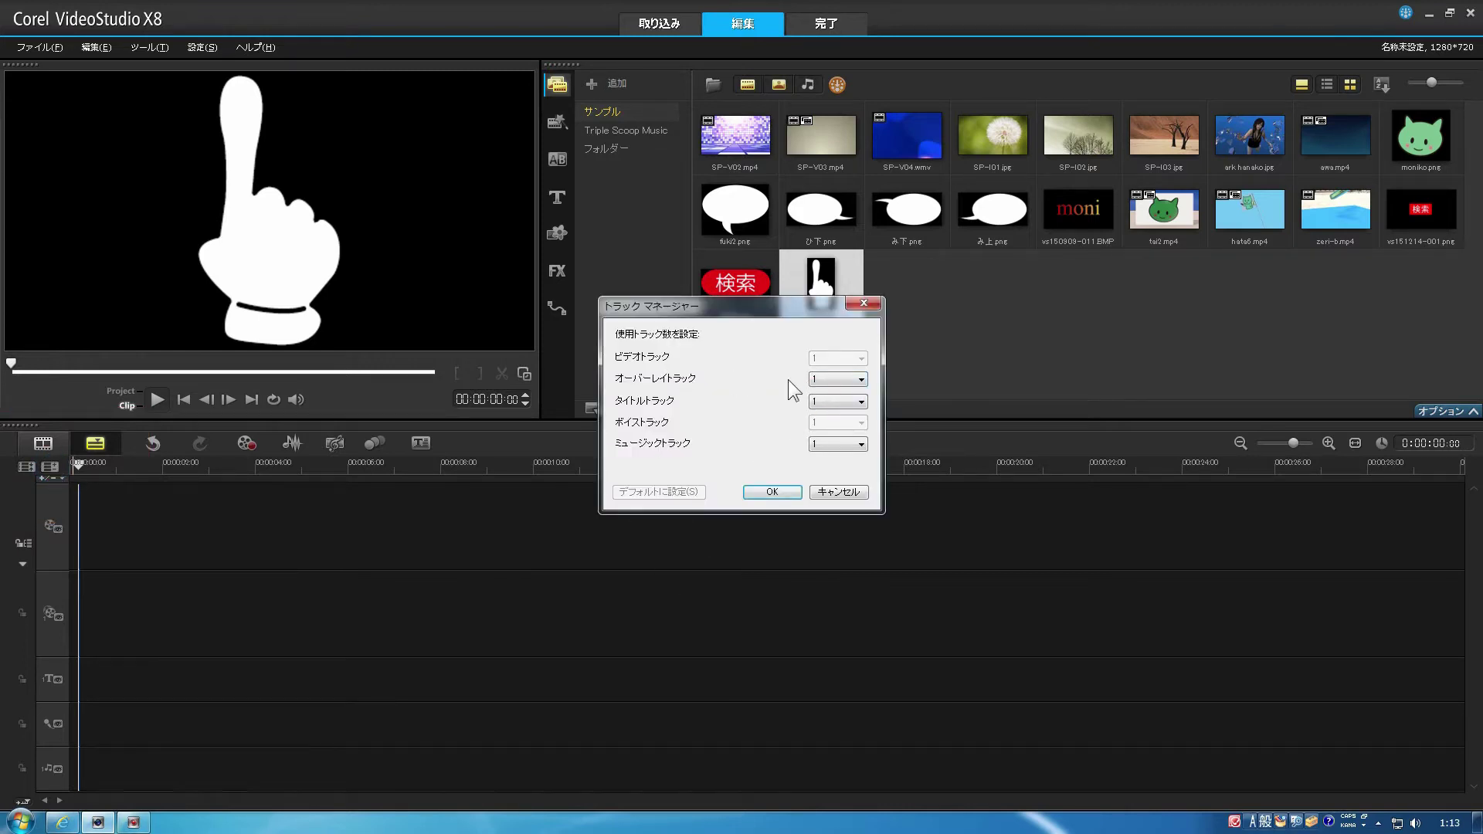
click(851, 378)
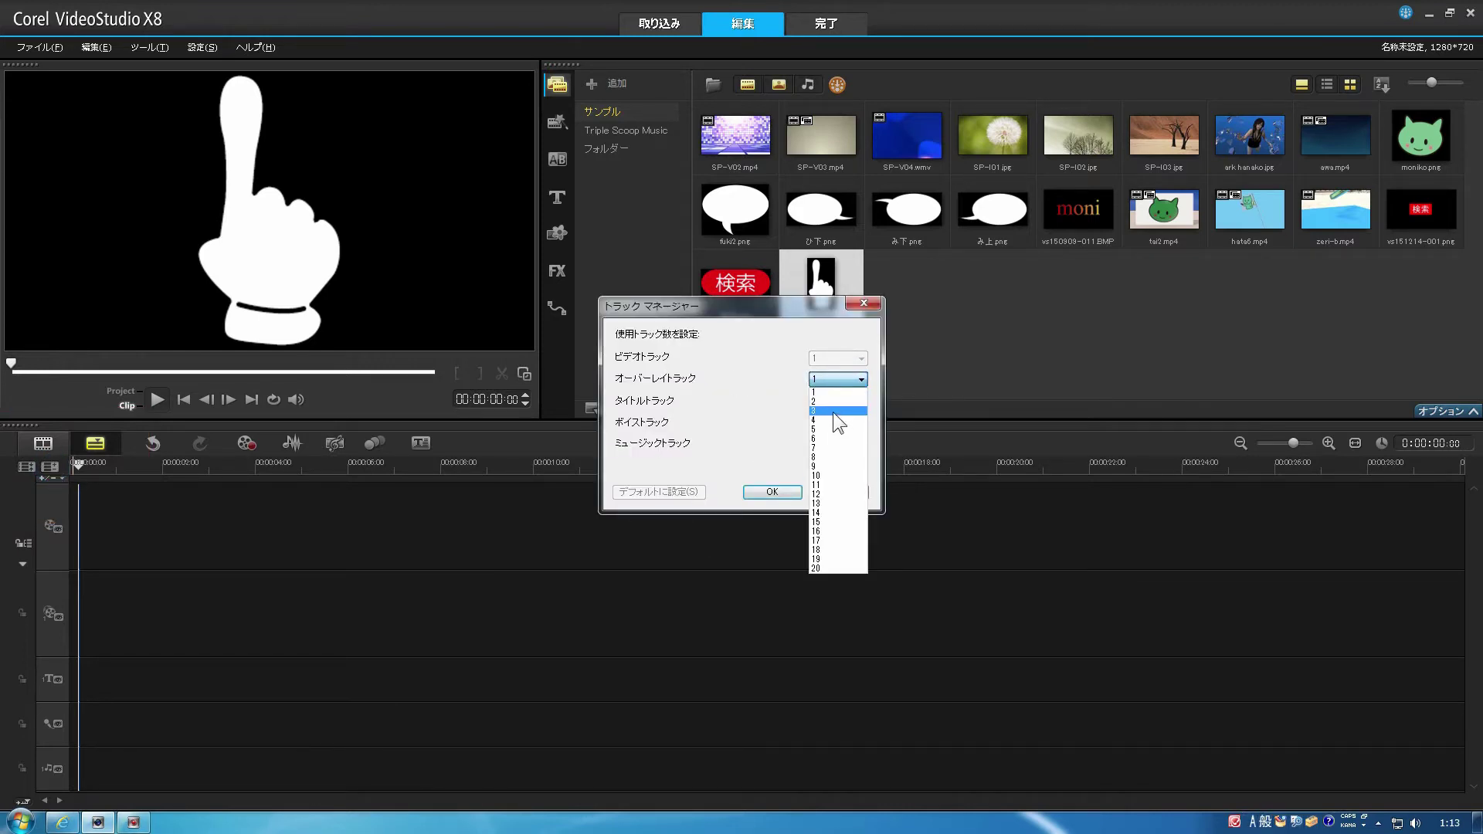
click(832, 411)
click(789, 491)
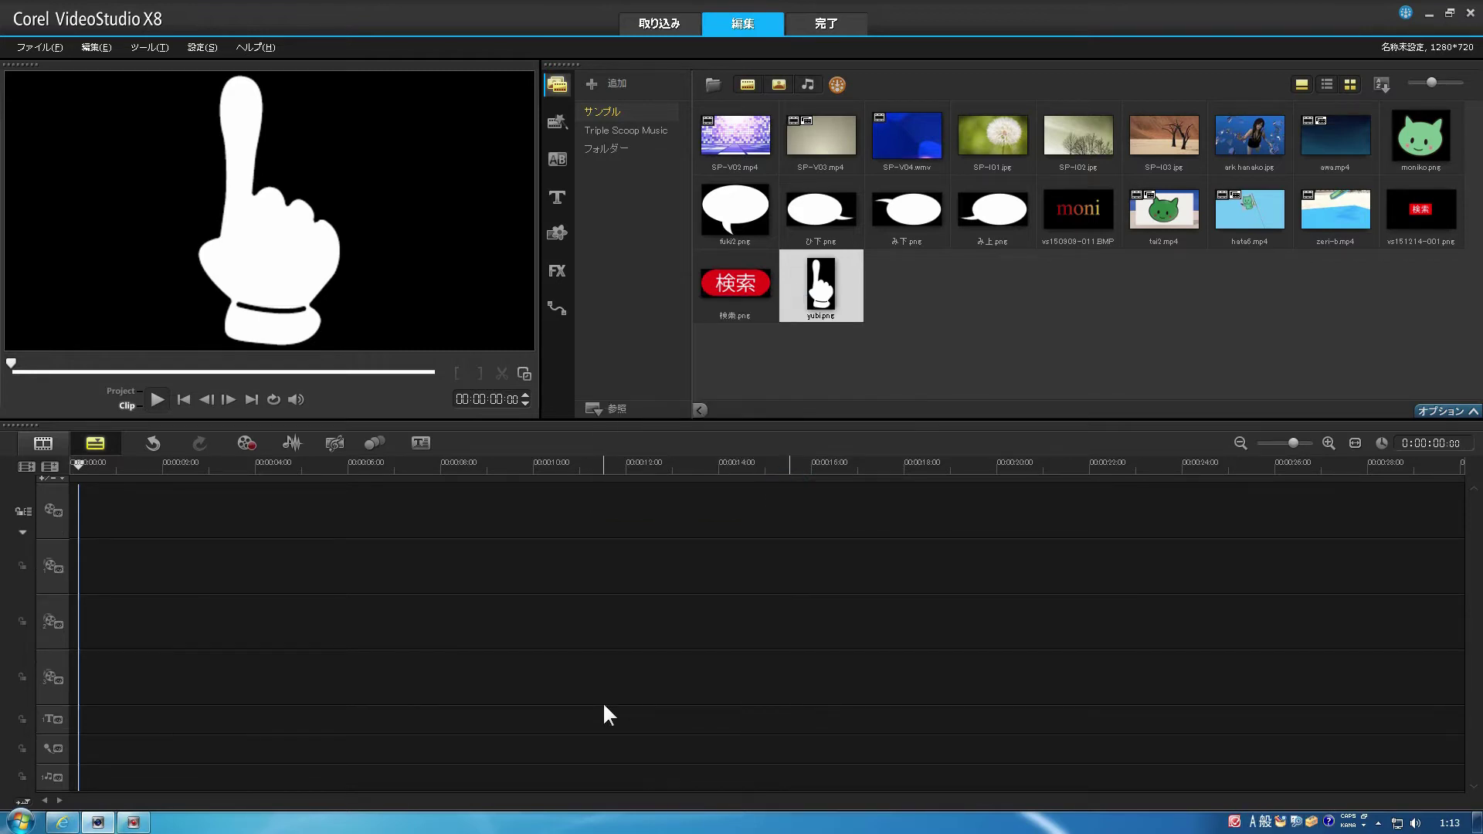
- Place ark hanako.jpg at the start of the video track and yubi.png on the third overlay track, starting before the one-second mark
click(1244, 132)
drag(1244, 132, 479, 494)
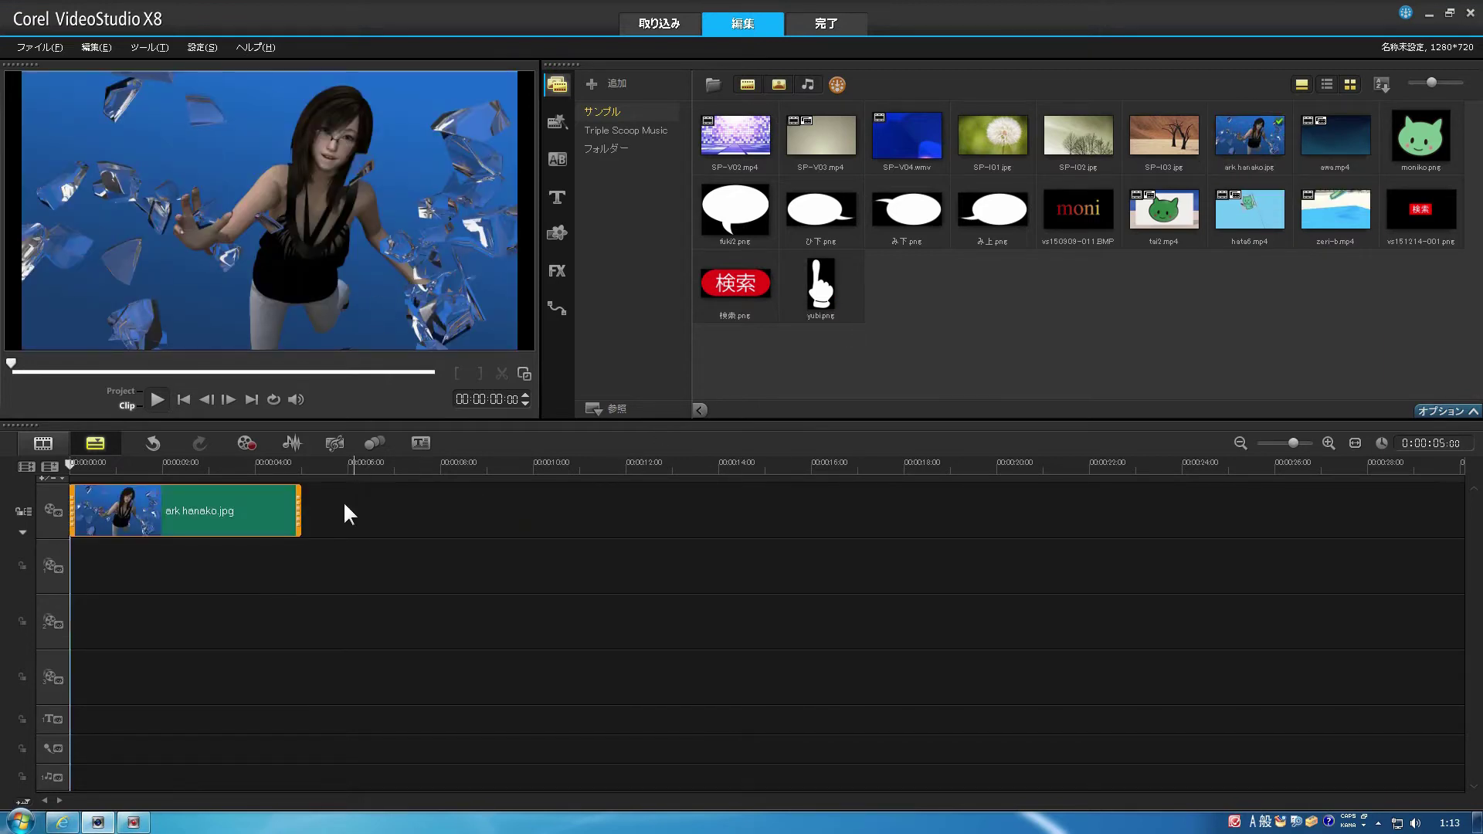
mouse_move(300, 511)
mouse_down()
mouse_move(569, 531)
mouse_move(301, 519)
mouse_up()
drag(1293, 444, 1301, 448)
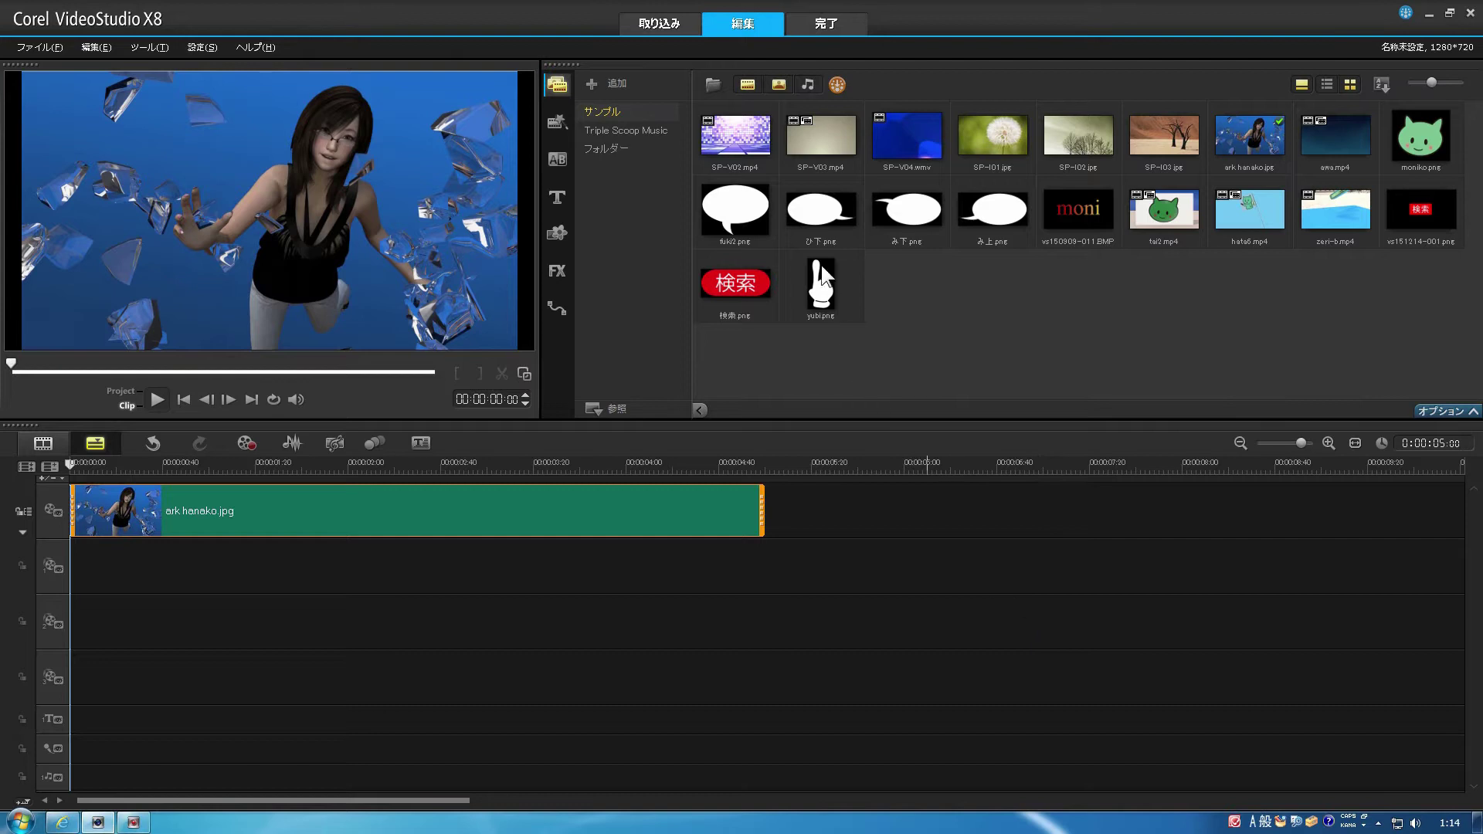
drag(822, 266, 232, 689)
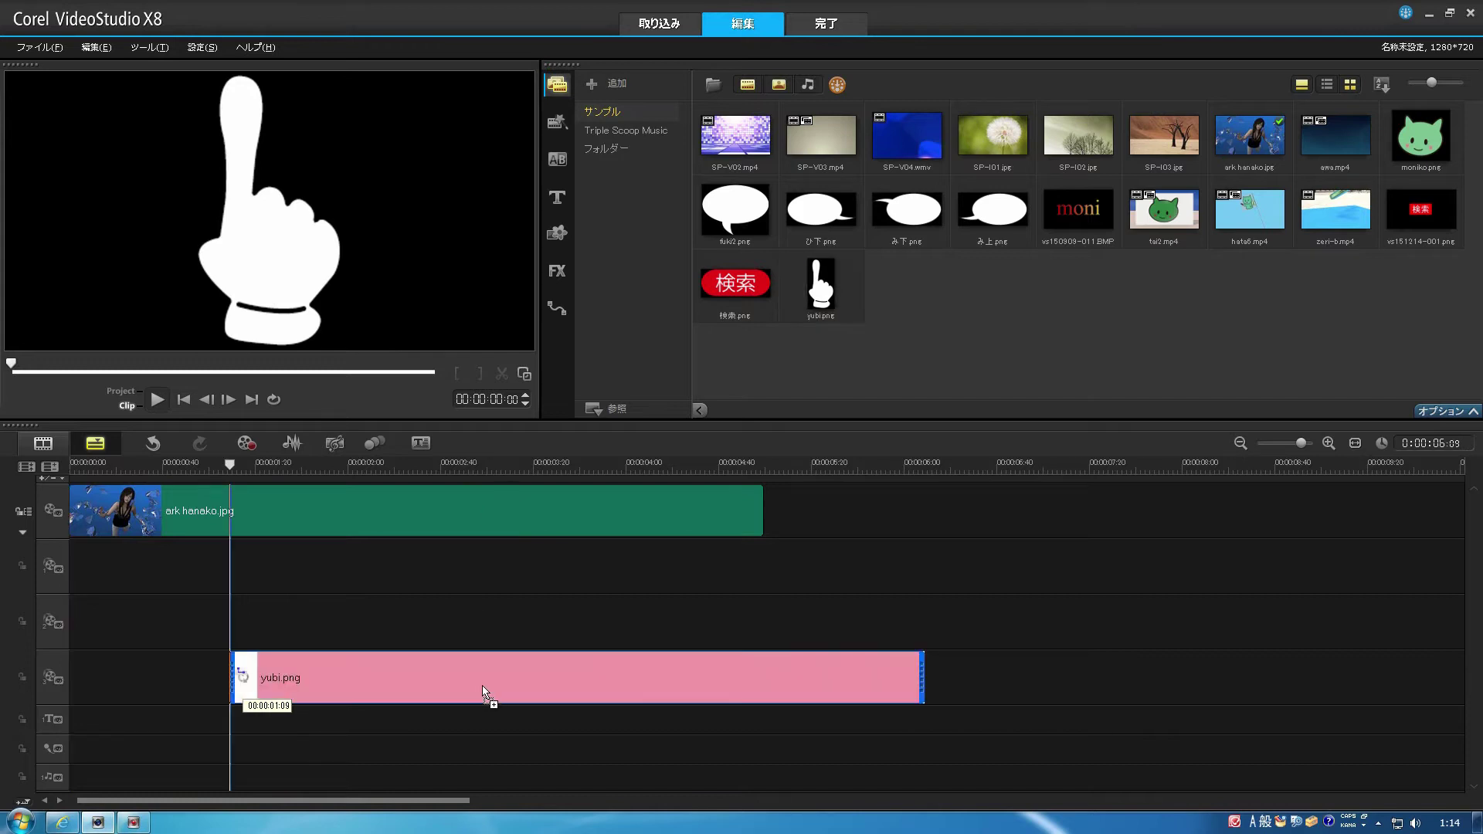
drag(483, 692, 579, 795)
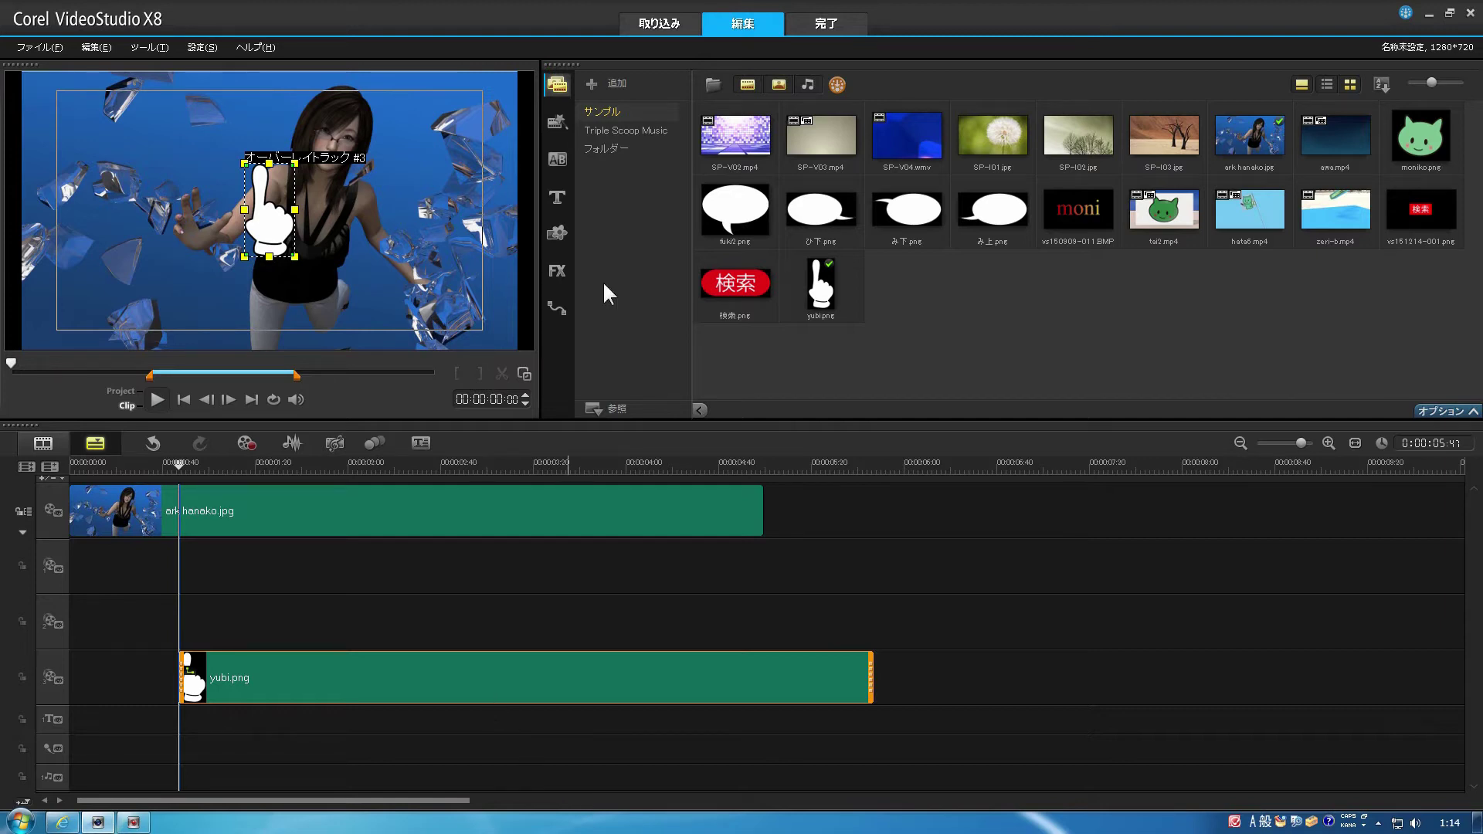
- Add the title text 検索 and position it over the pointing hand in the preview
click(557, 198)
double_click(341, 247)
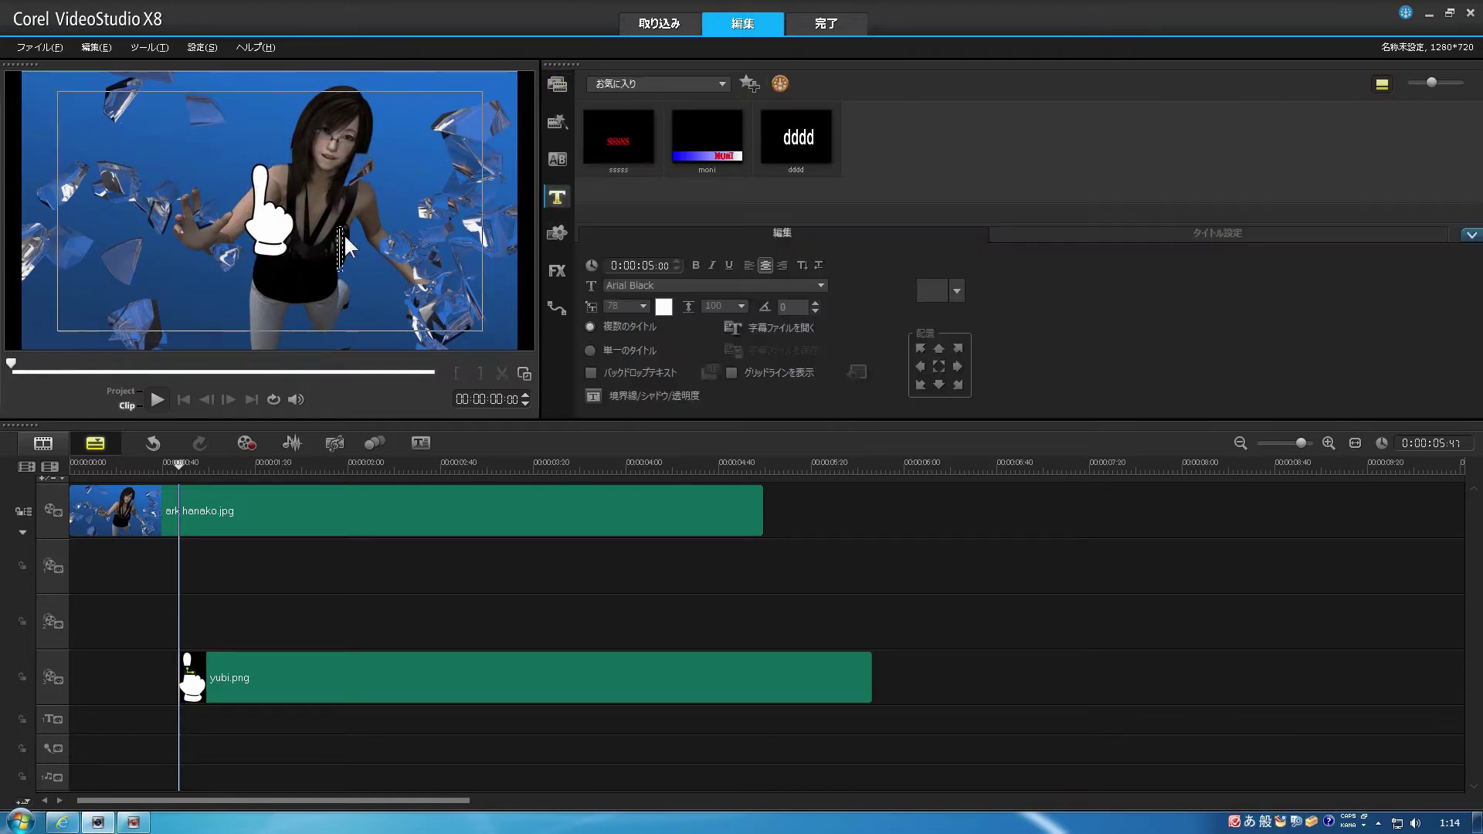
text(kensaku)
key(space)
key(Return)
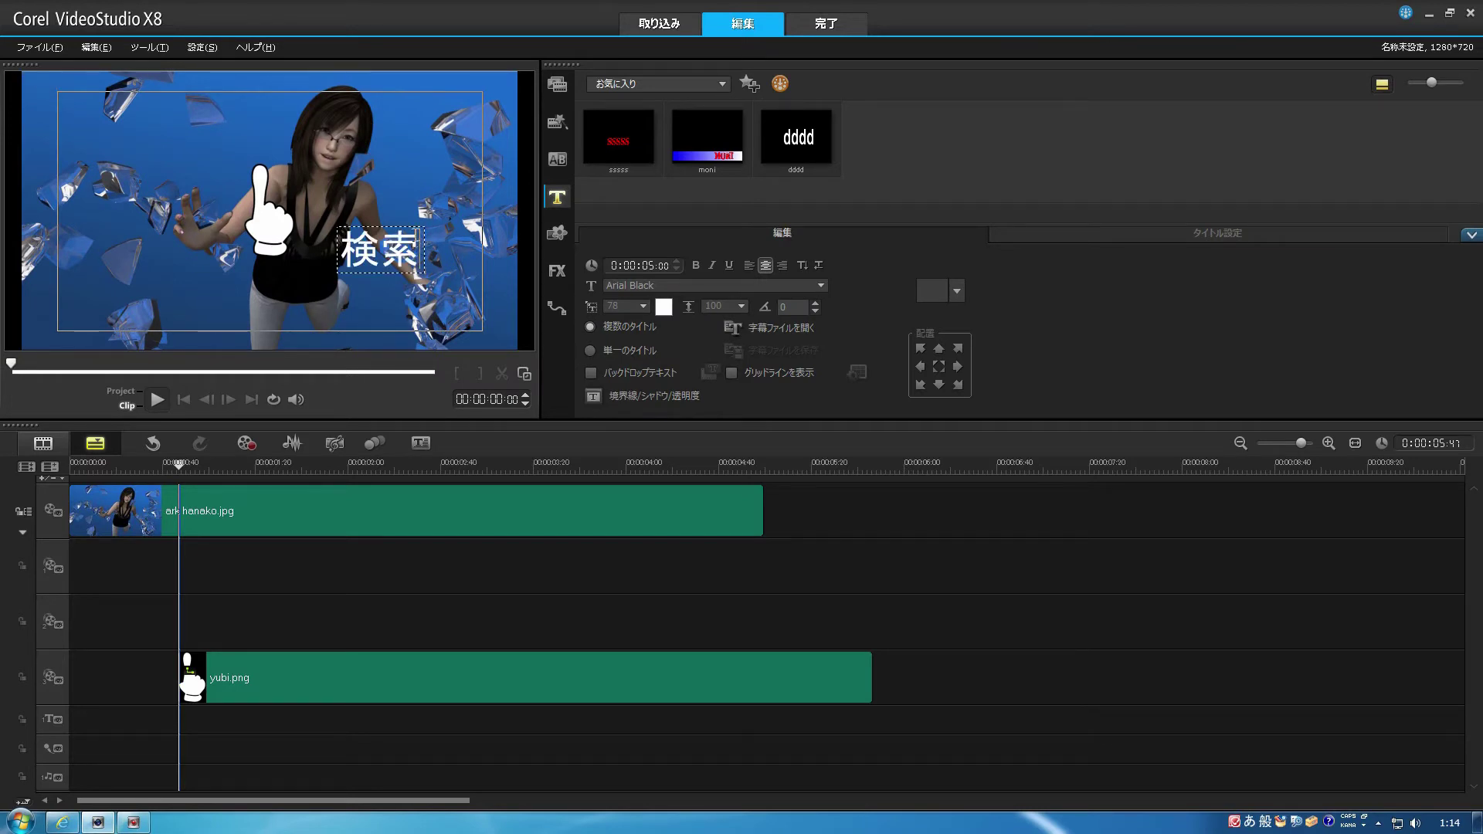
click(435, 168)
drag(407, 257, 293, 220)
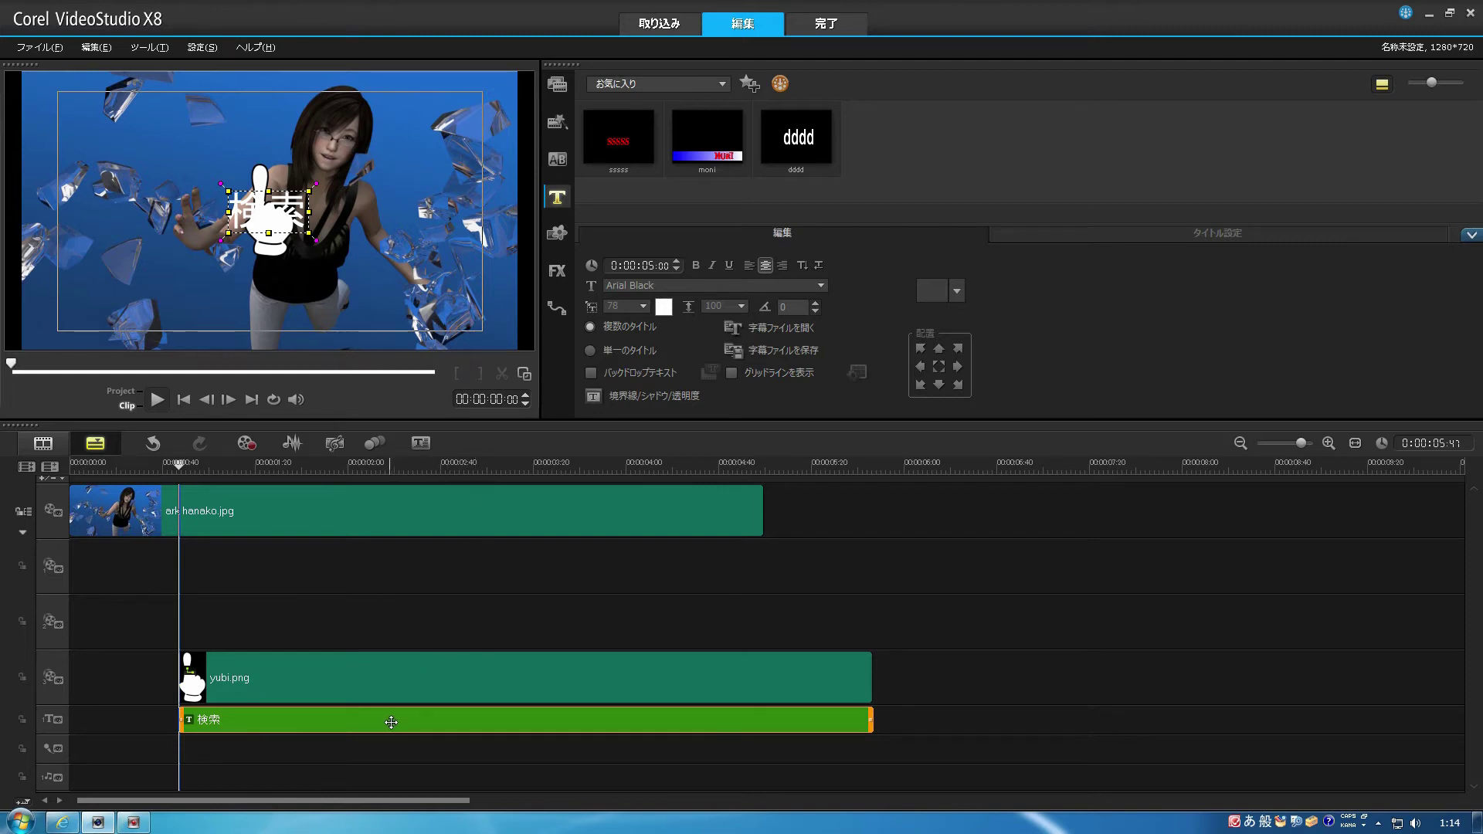
- Move the 検索 title clip to the second overlay track, starting at 0:00:01:14, and shorten it to 0:00:03:10
click(259, 719)
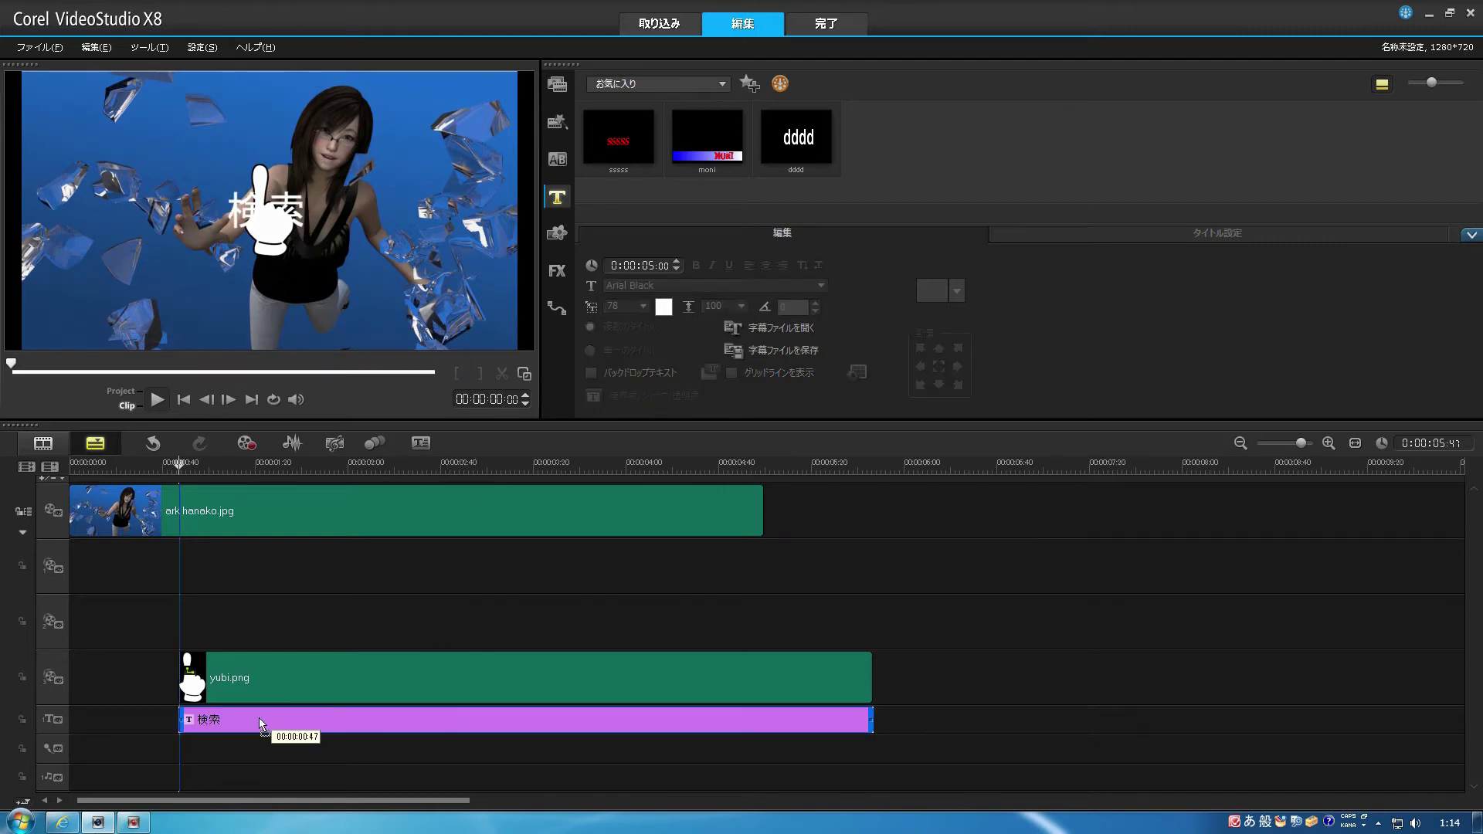
drag(258, 719, 264, 627)
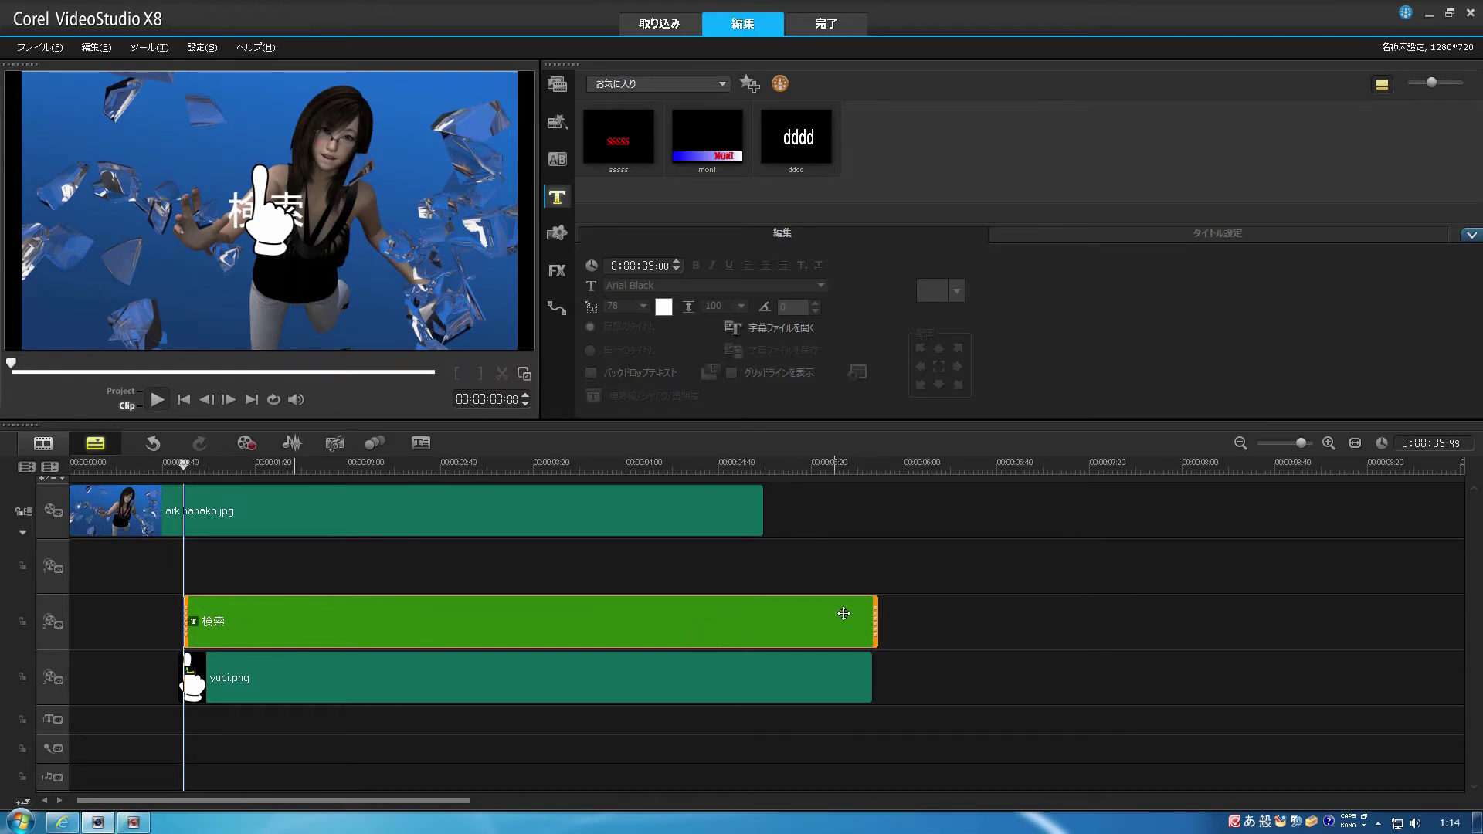
drag(875, 618, 591, 628)
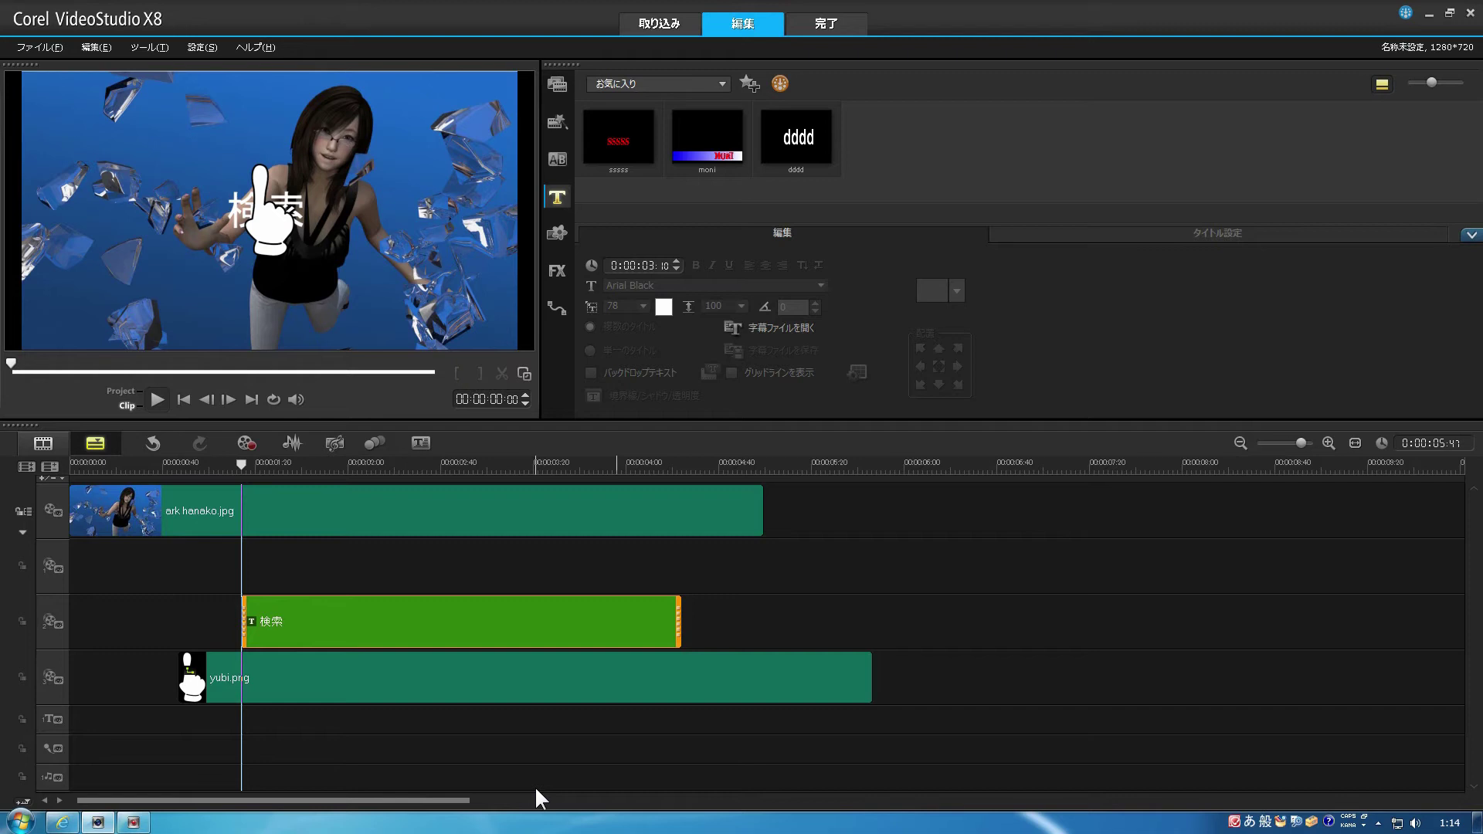
click(403, 632)
- Place a dark red colour clip on the first overlay track, starting together with the 検索 title clip
click(557, 235)
click(719, 83)
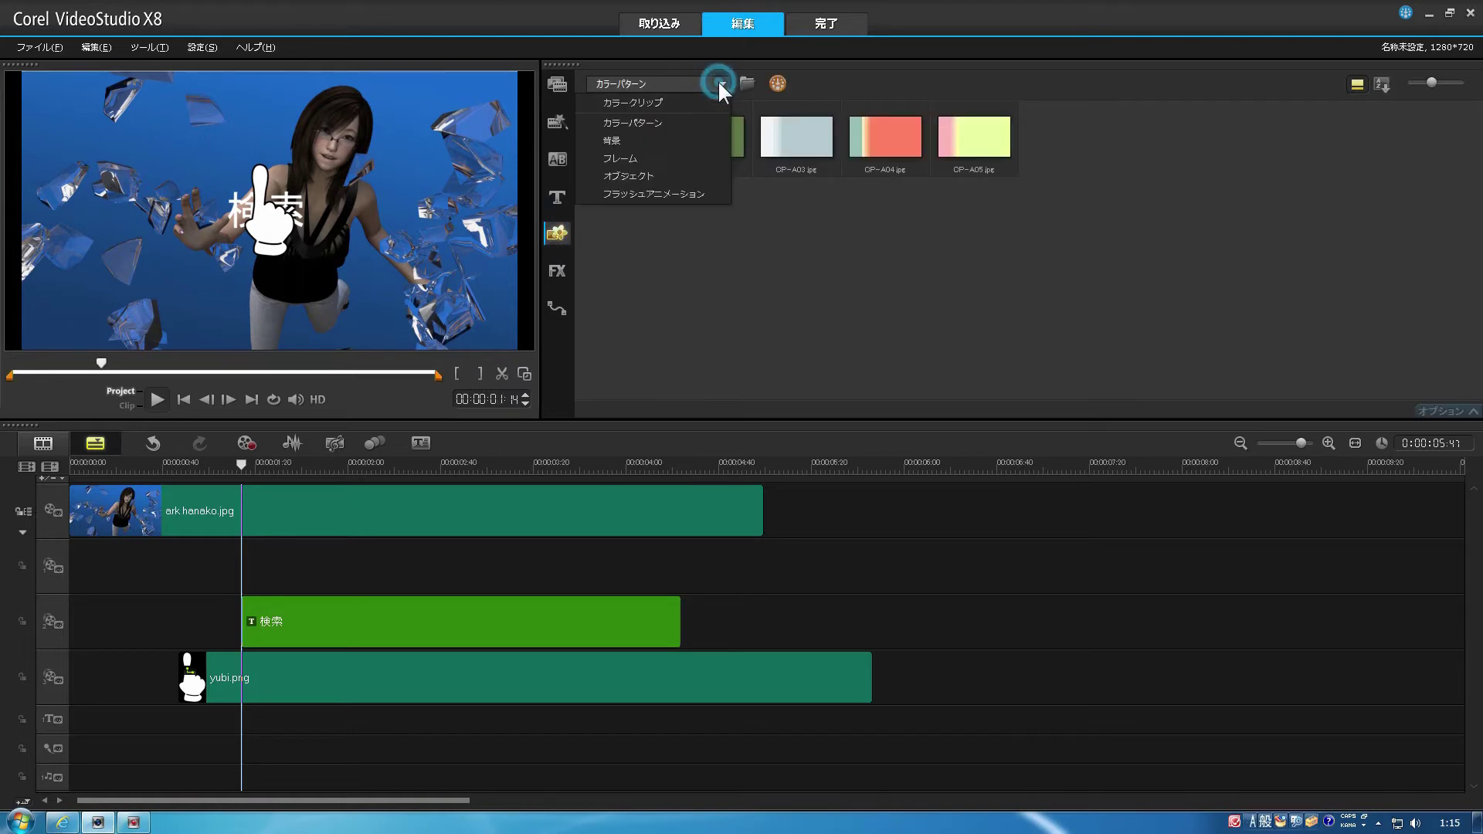
click(701, 99)
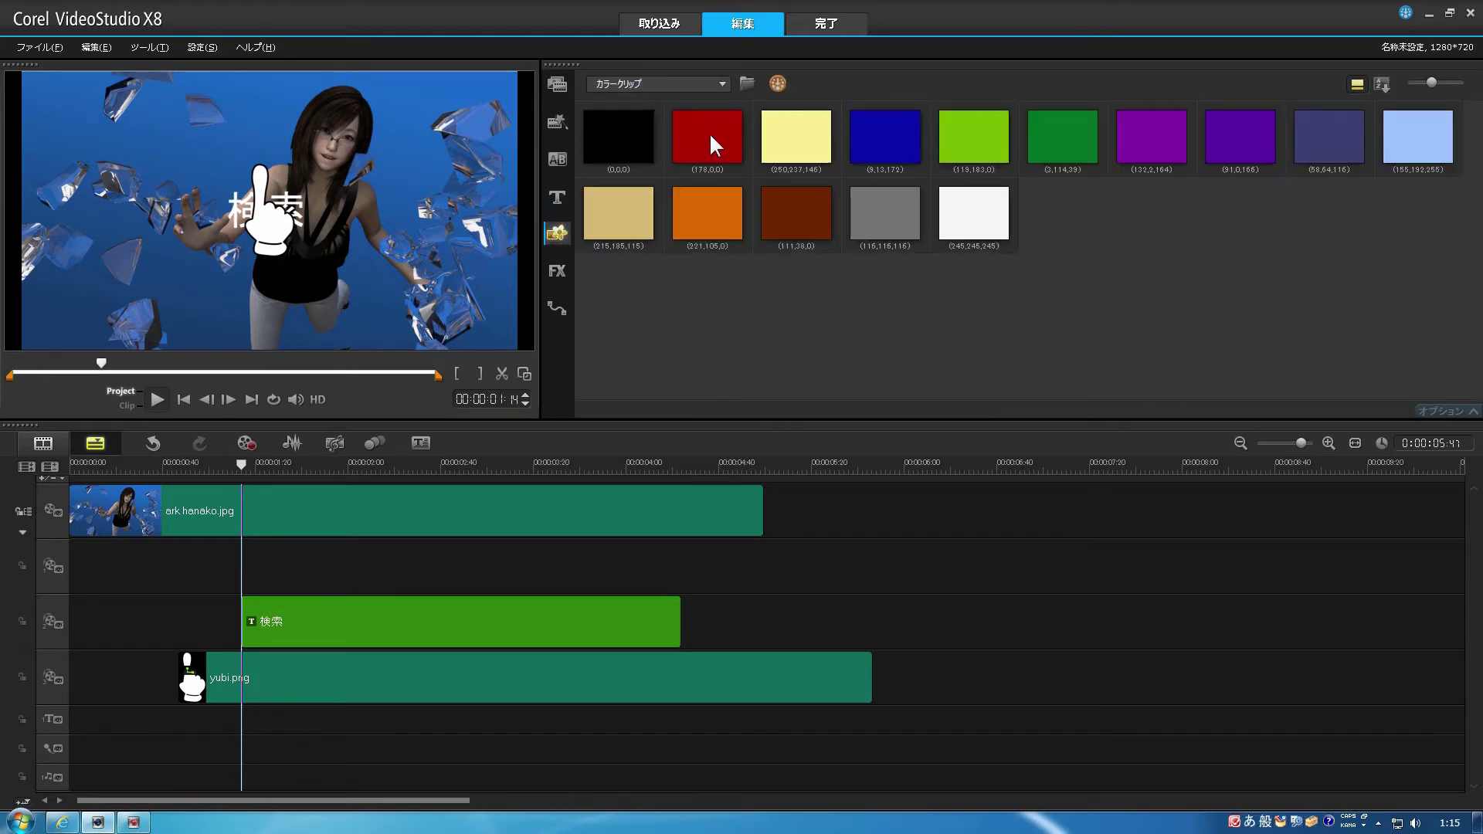
drag(704, 133, 244, 571)
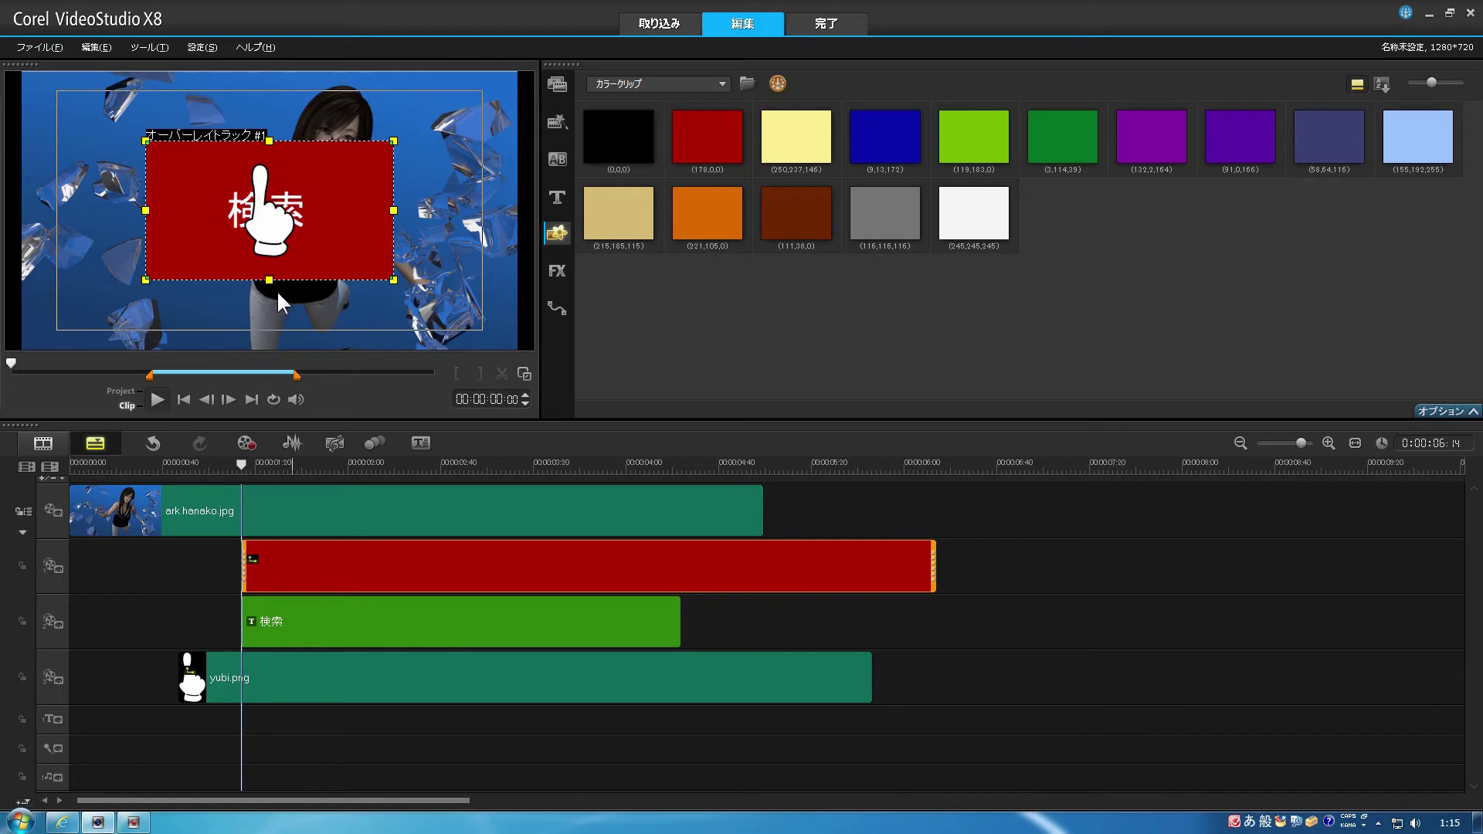
- Reduce the red colour clip's height and width in the preview to form a button-shaped bar behind the 検索 text
drag(269, 282, 263, 238)
drag(270, 140, 277, 183)
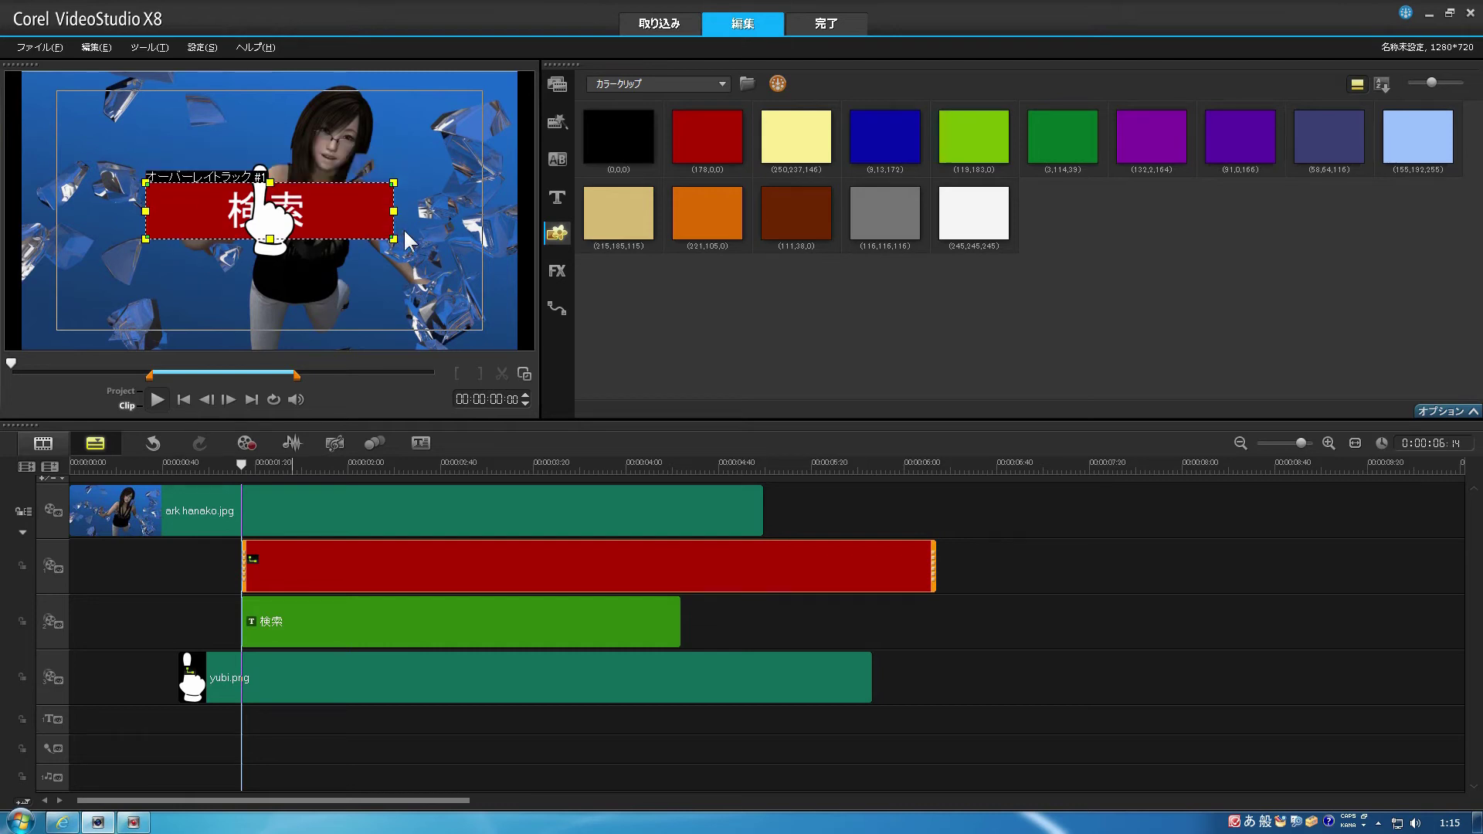
drag(392, 213, 355, 217)
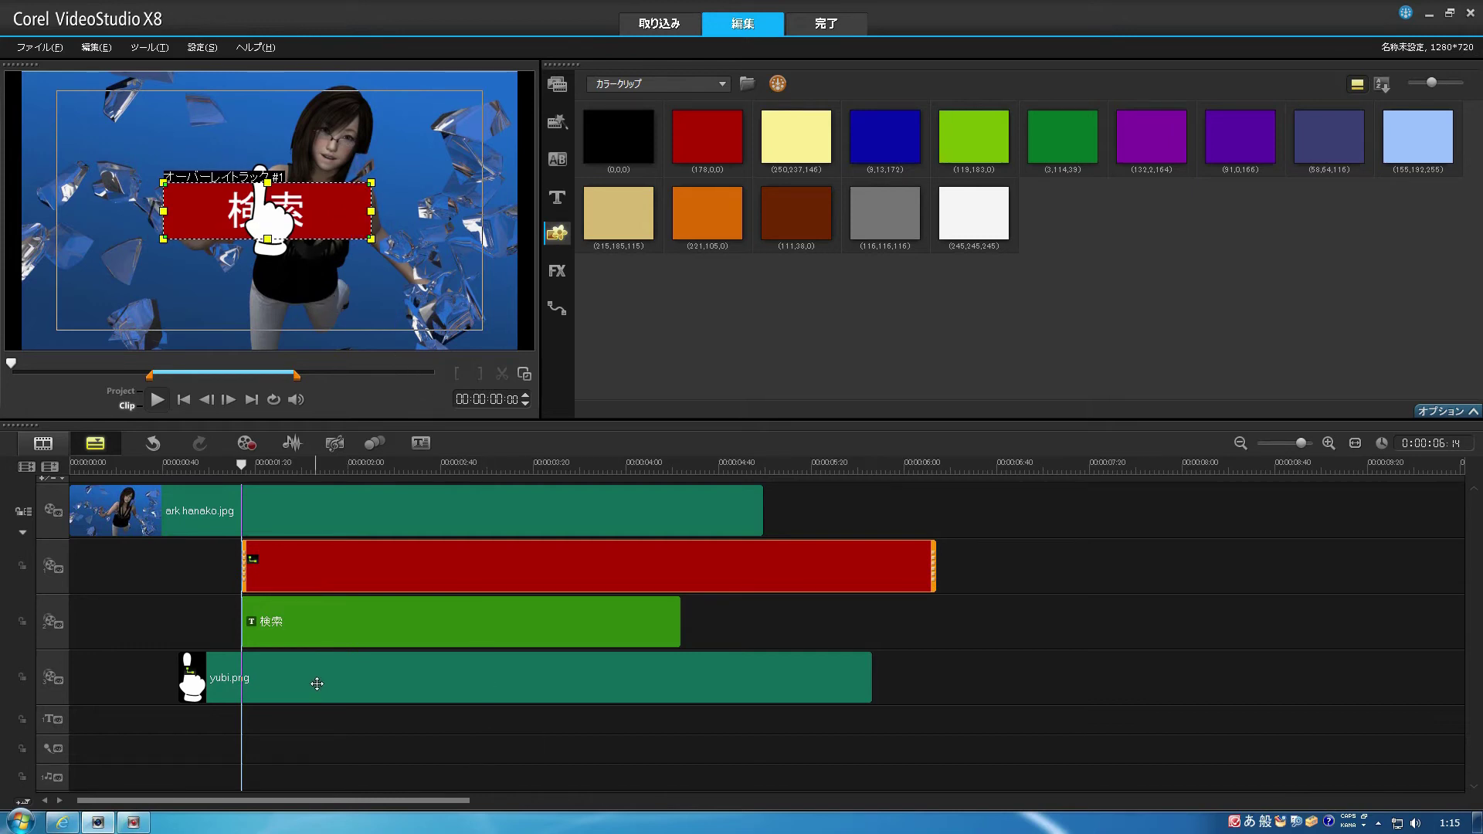
- Move the yubi.png clip past the end of the title clip and trim the red colour clip to end with the title
drag(313, 678, 879, 655)
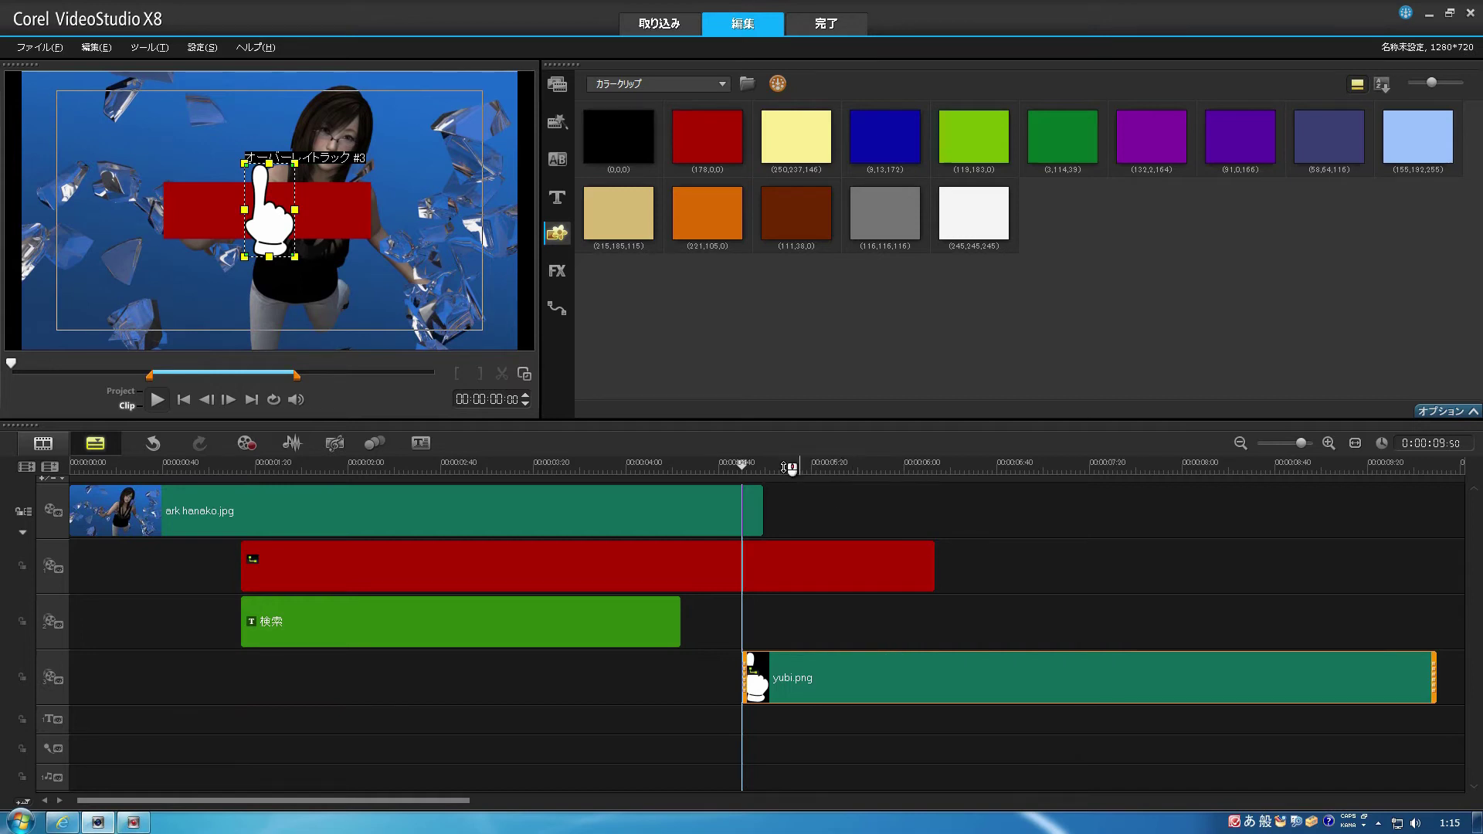
drag(607, 466, 529, 488)
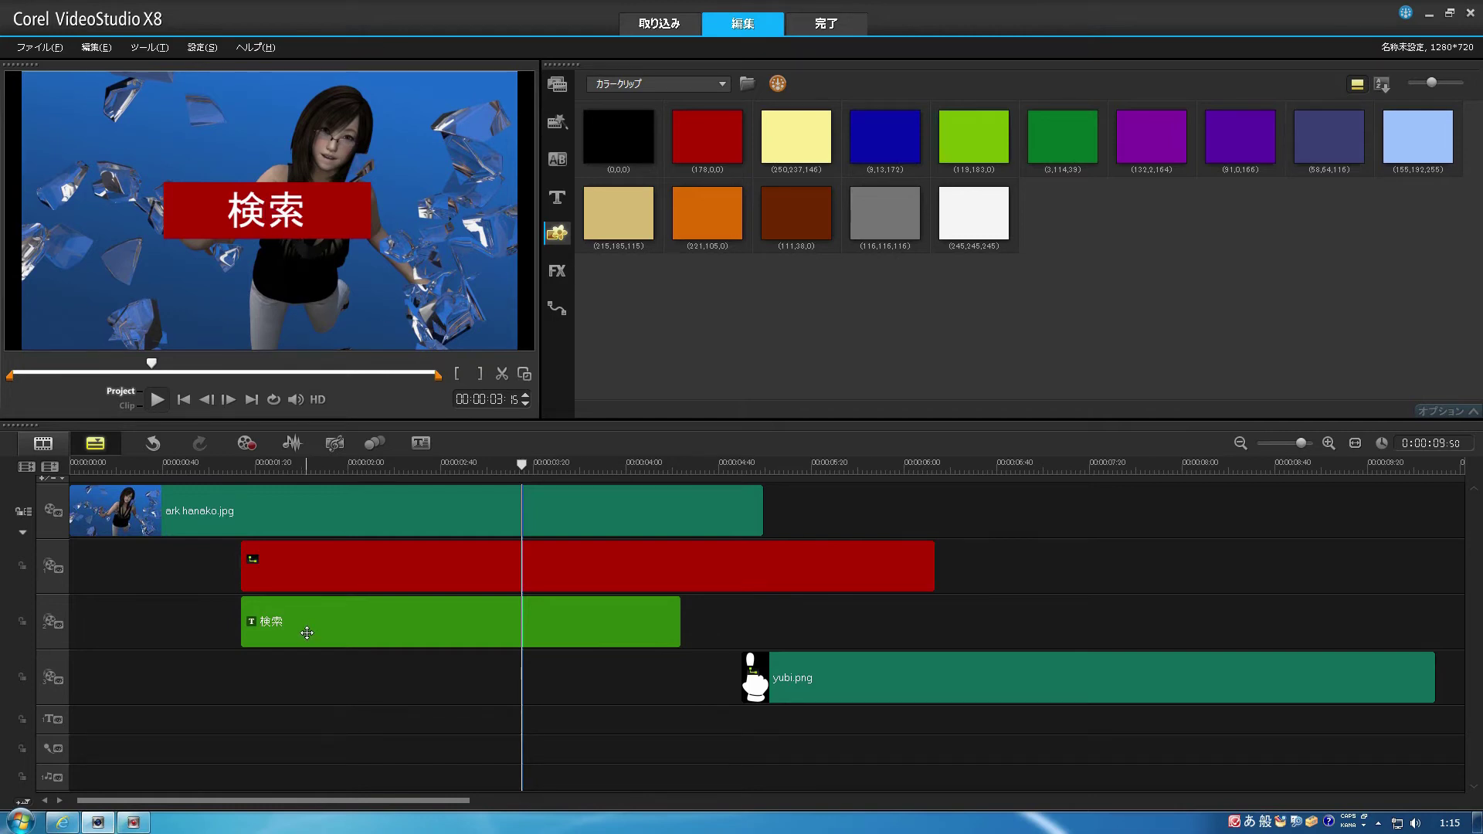
click(925, 571)
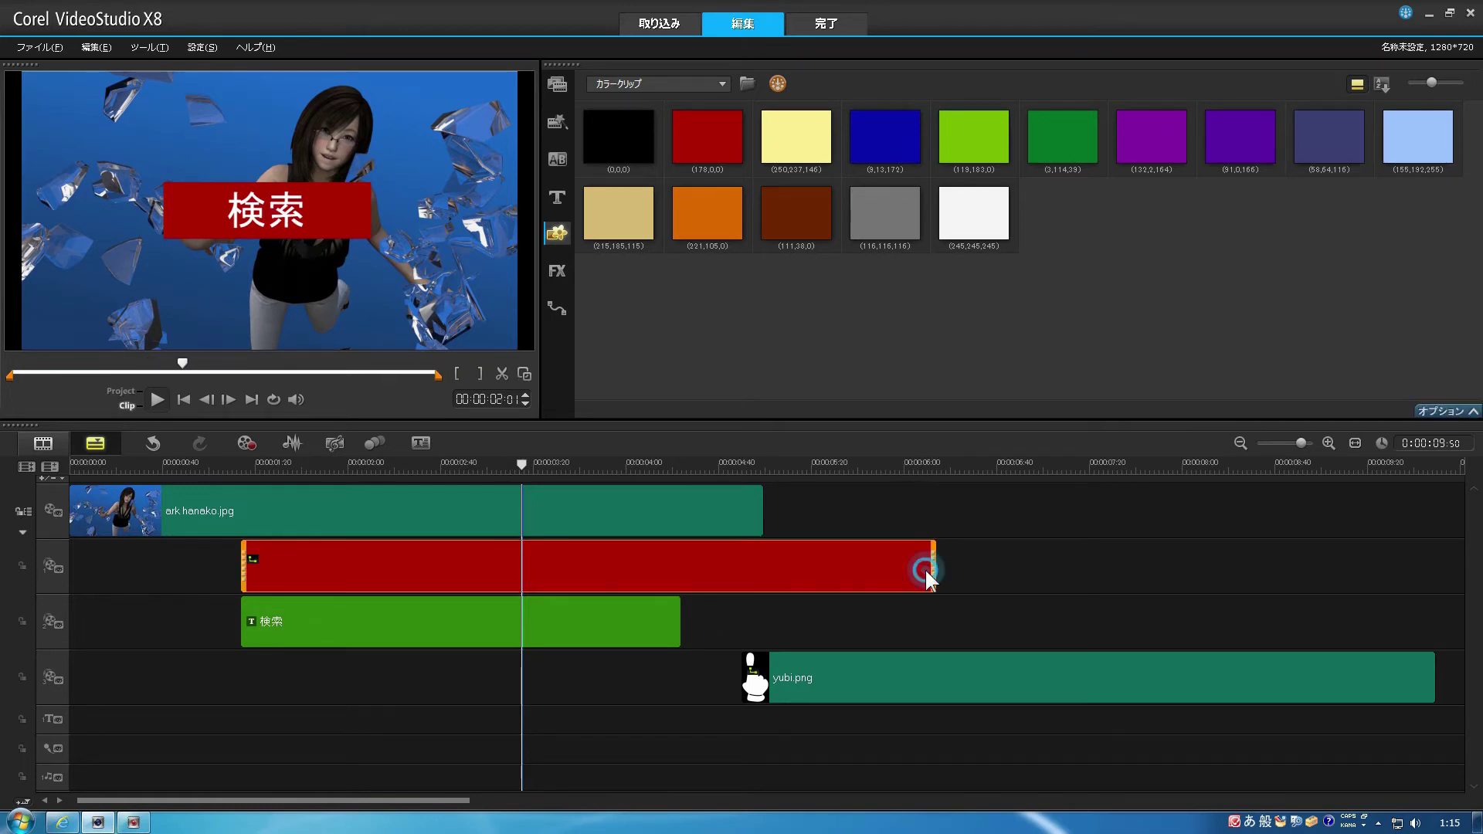
drag(931, 575, 679, 700)
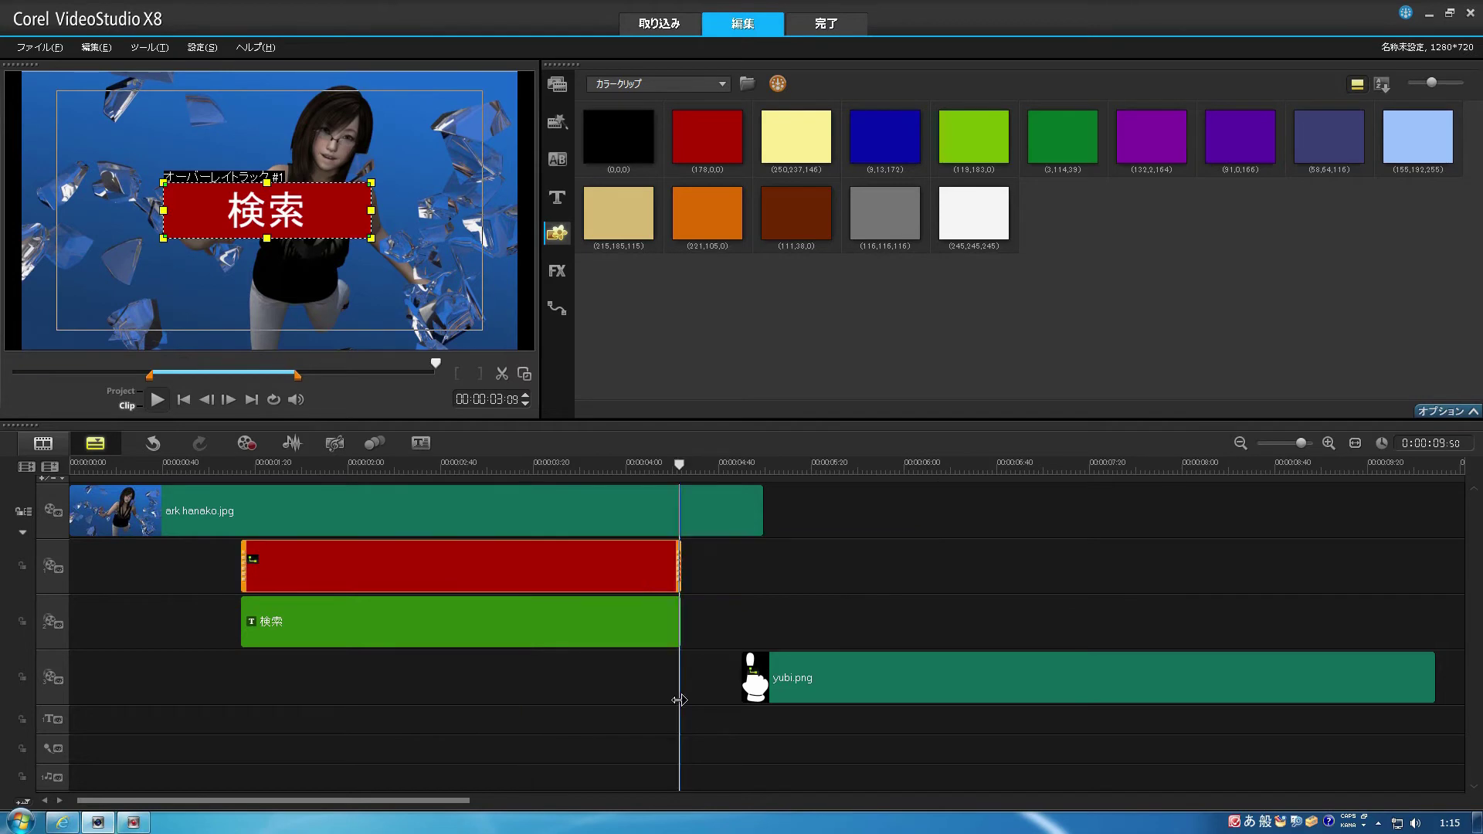
- Move the yubi.png clip back beneath the title clip and trim it to the title's start and end
drag(679, 463, 442, 491)
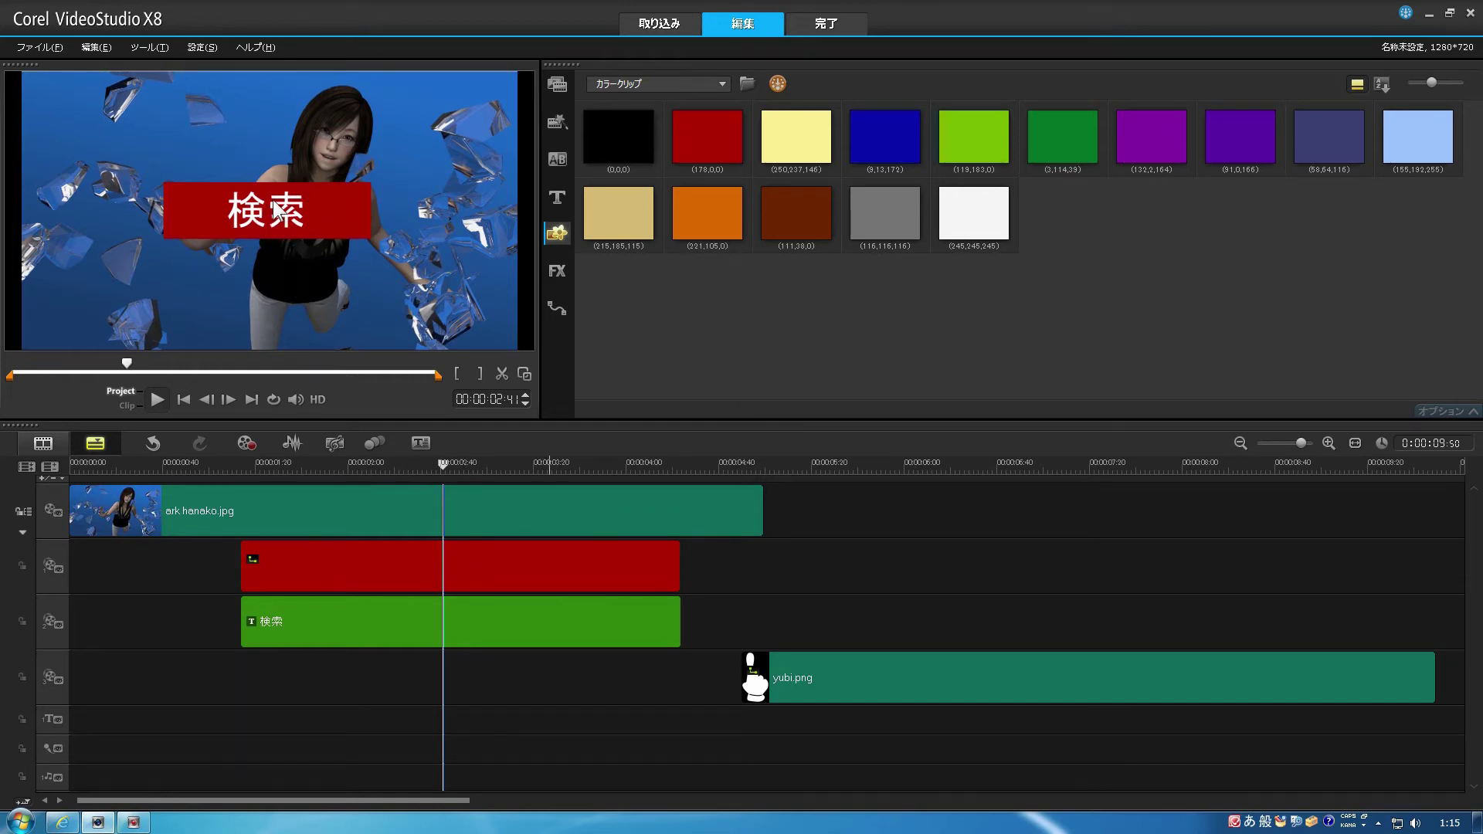
click(464, 467)
drag(464, 468, 454, 468)
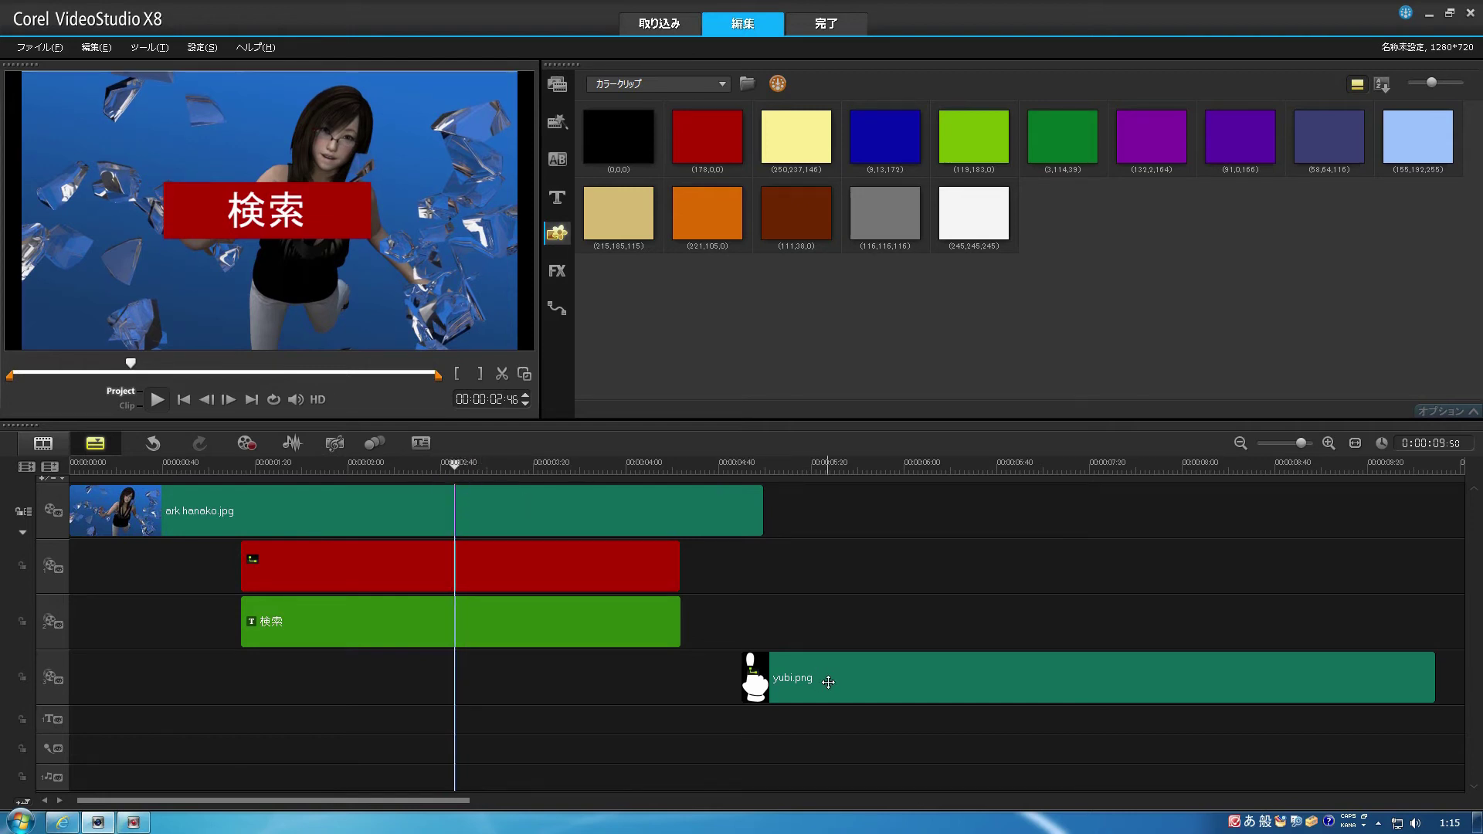
drag(828, 681, 333, 685)
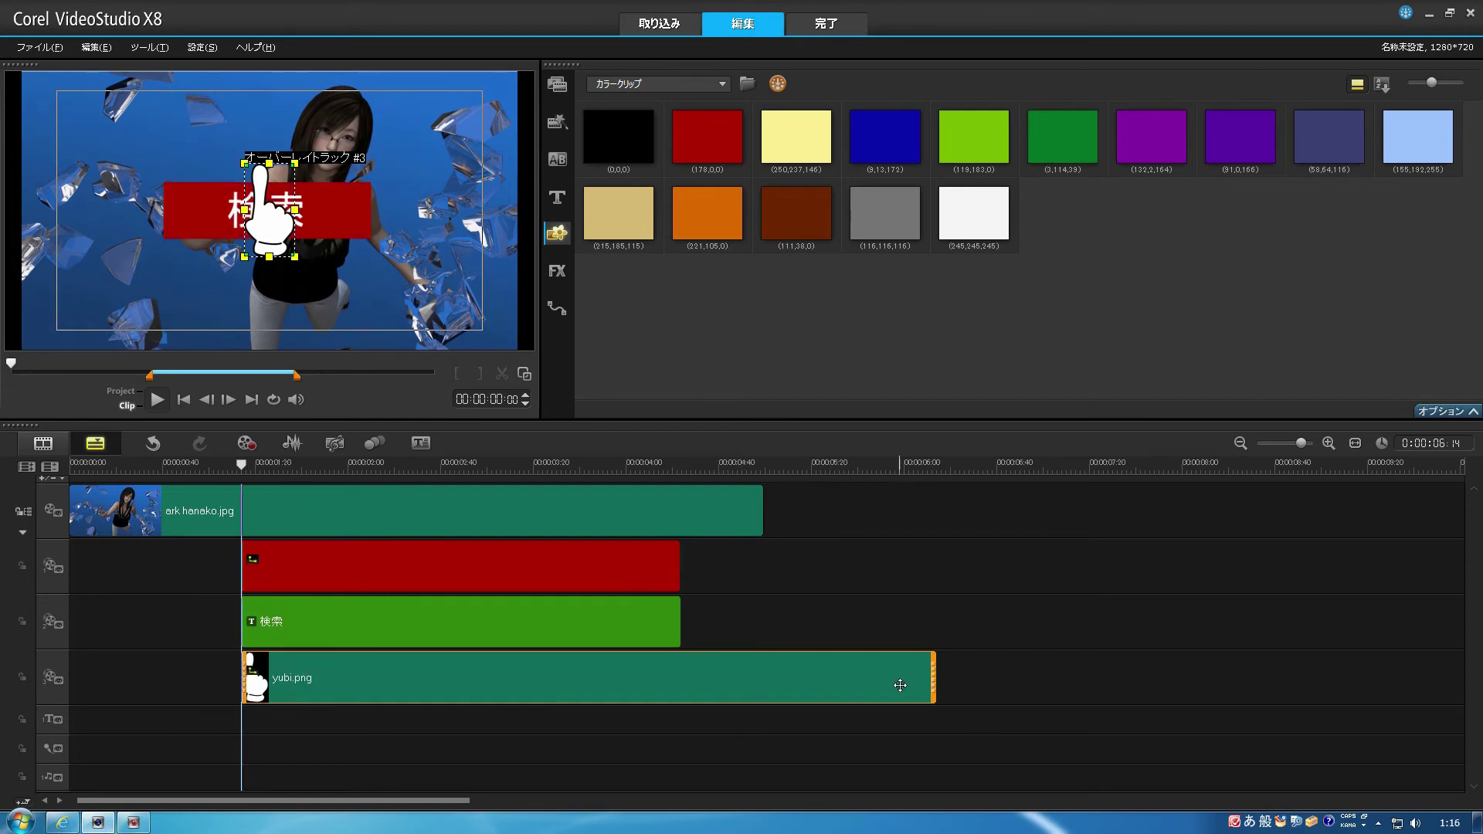
drag(935, 682, 679, 672)
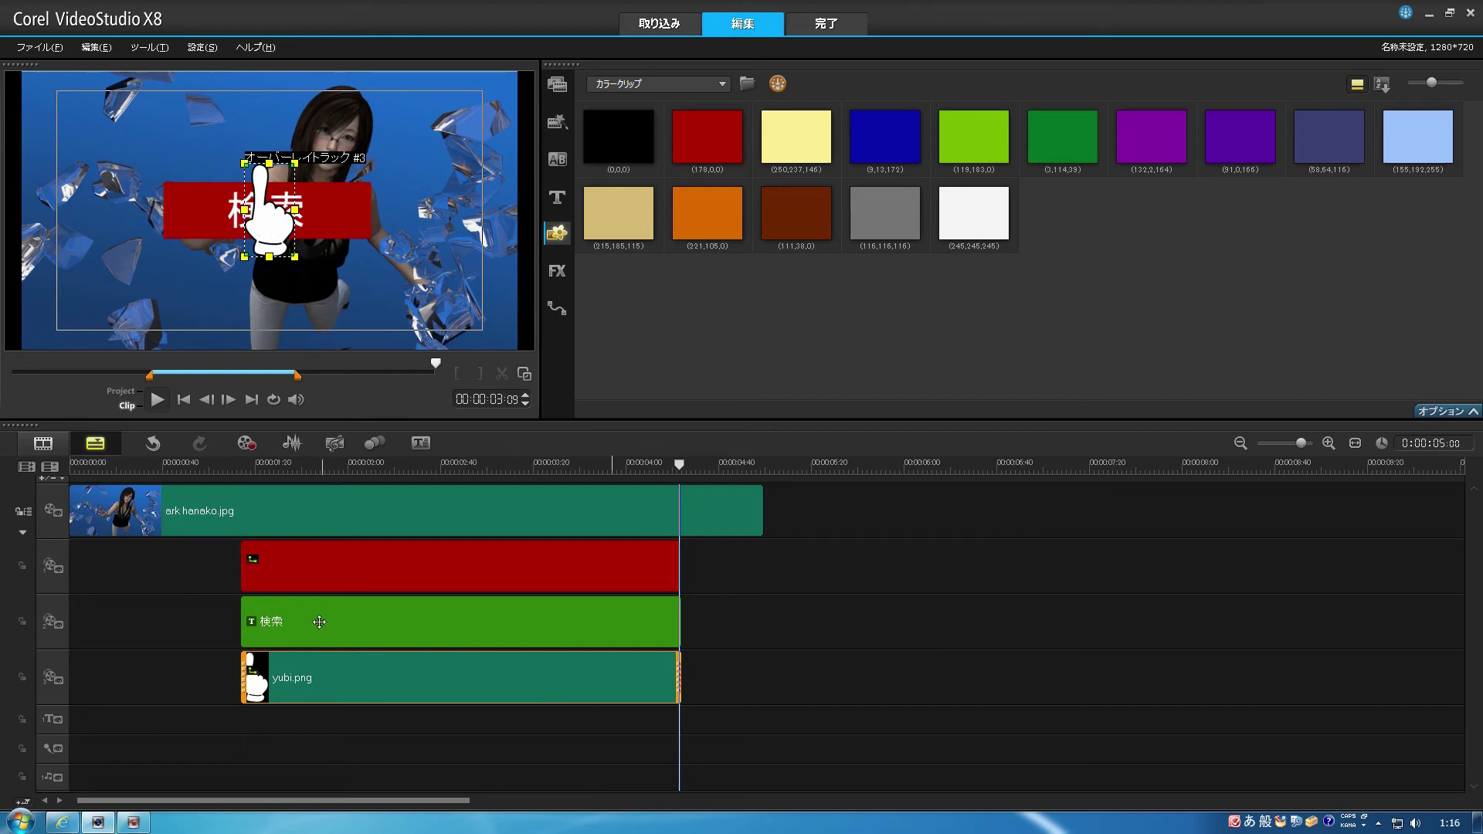
- Shorten the yubi.png clip to about 50 frames at both ends and shift it slightly later, beneath the middle of the title clip
drag(243, 678, 414, 687)
drag(678, 677, 526, 683)
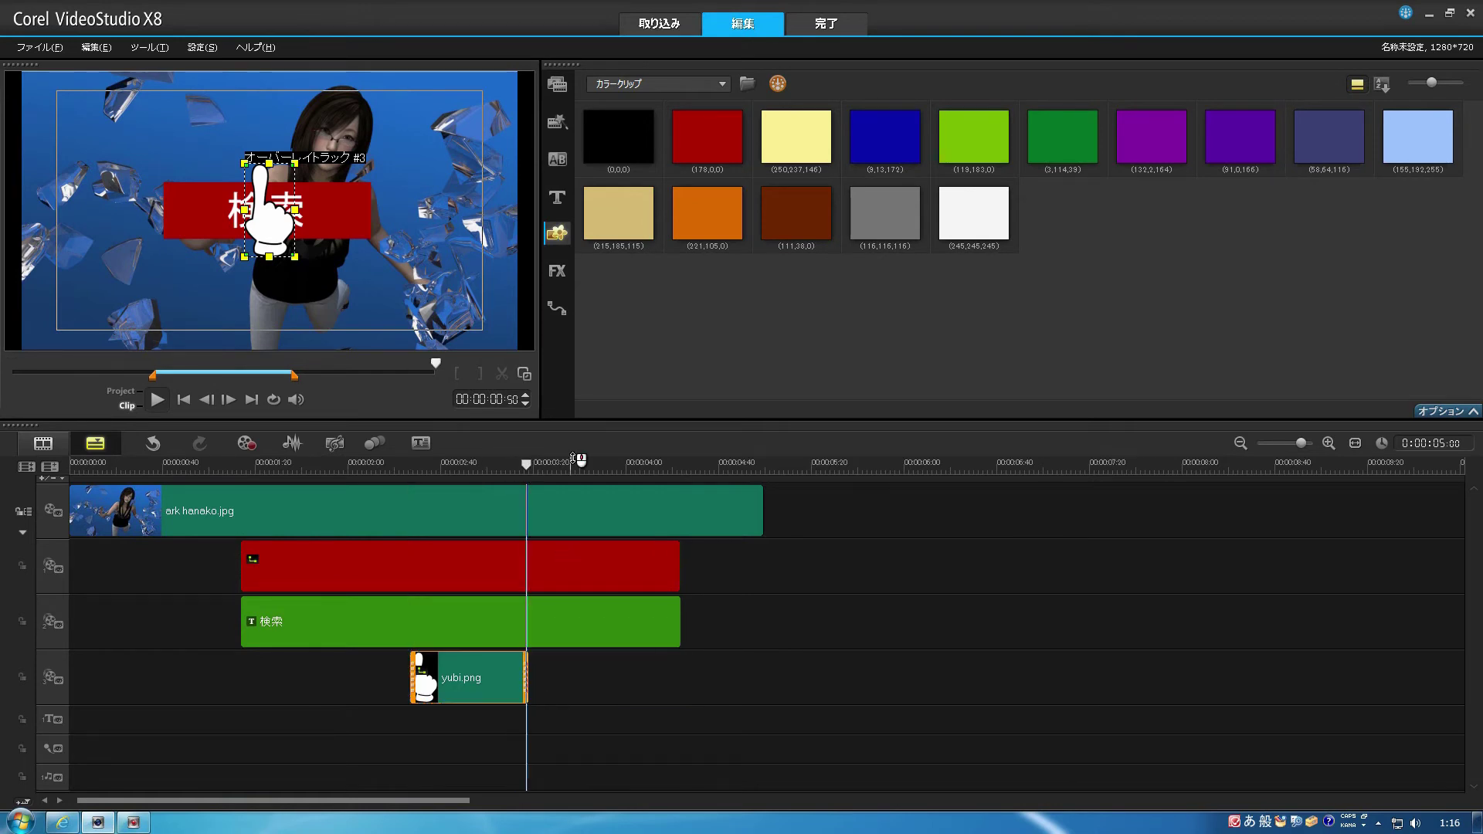
drag(530, 462, 484, 462)
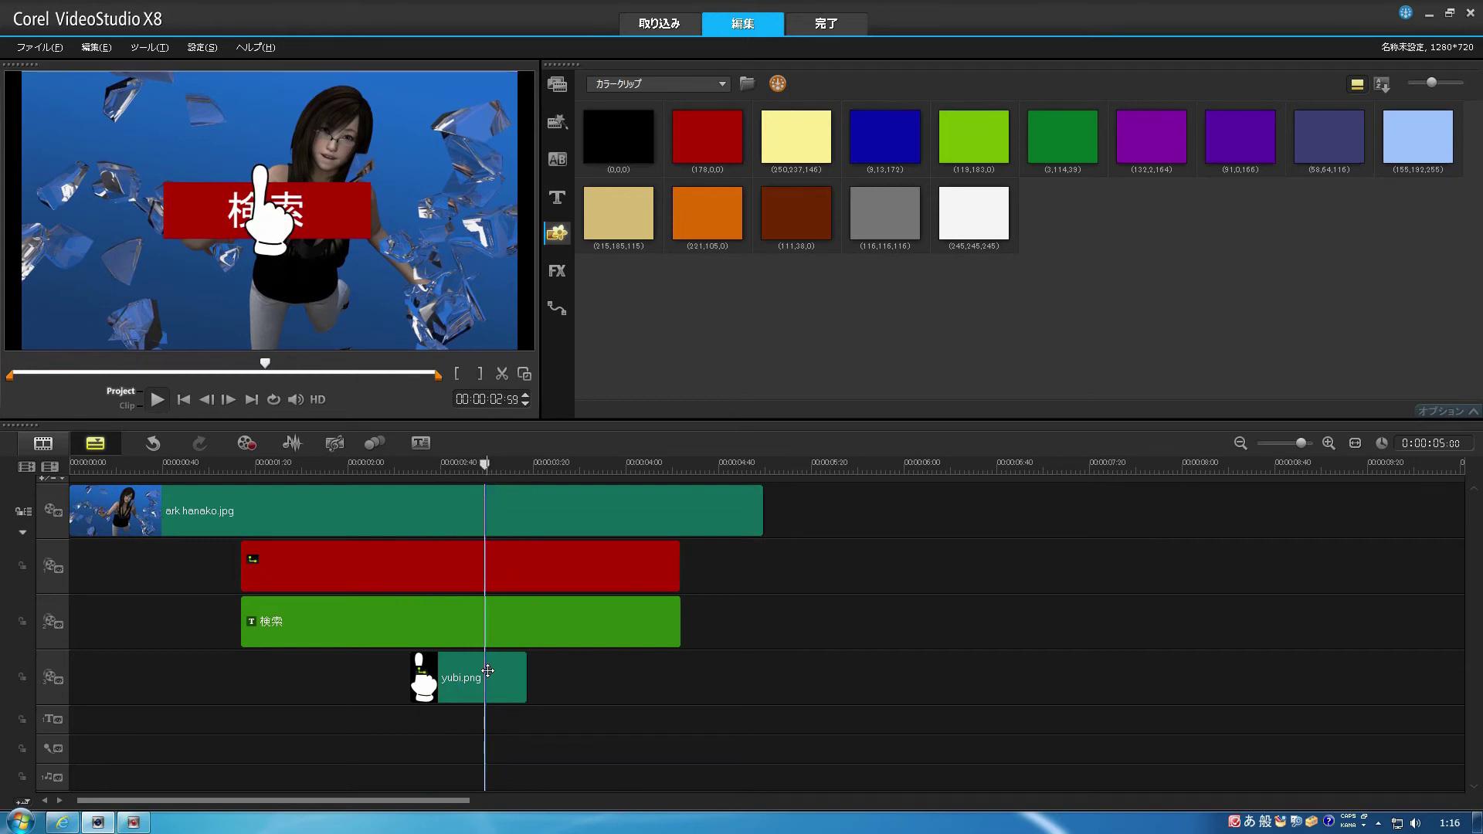
mouse_move(473, 683)
mouse_down()
mouse_move(575, 687)
mouse_move(492, 684)
mouse_up()
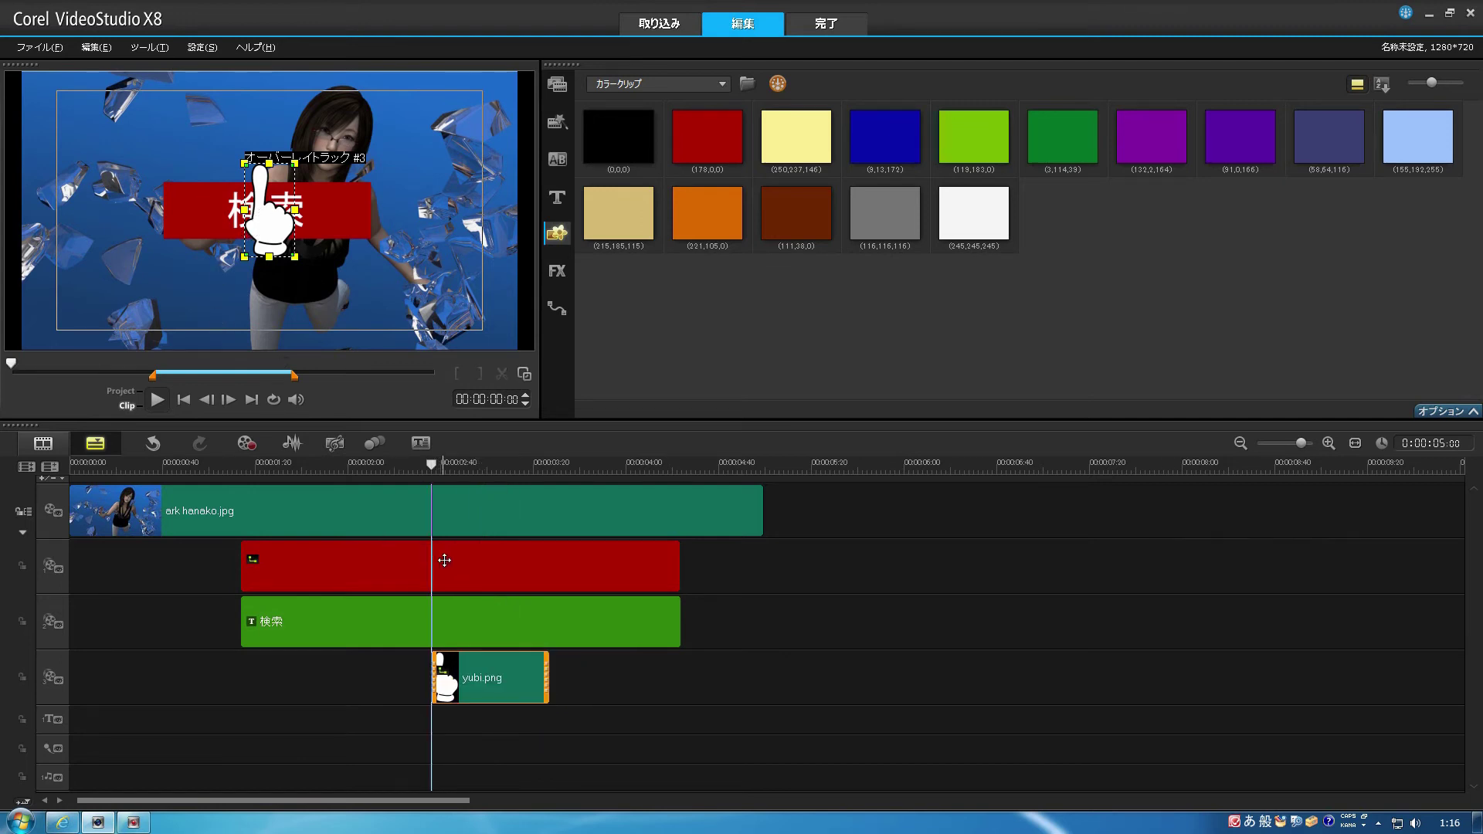
- Open motion generation for the 検索 title clip and add a keyframe at 0:00:01.37
click(451, 618)
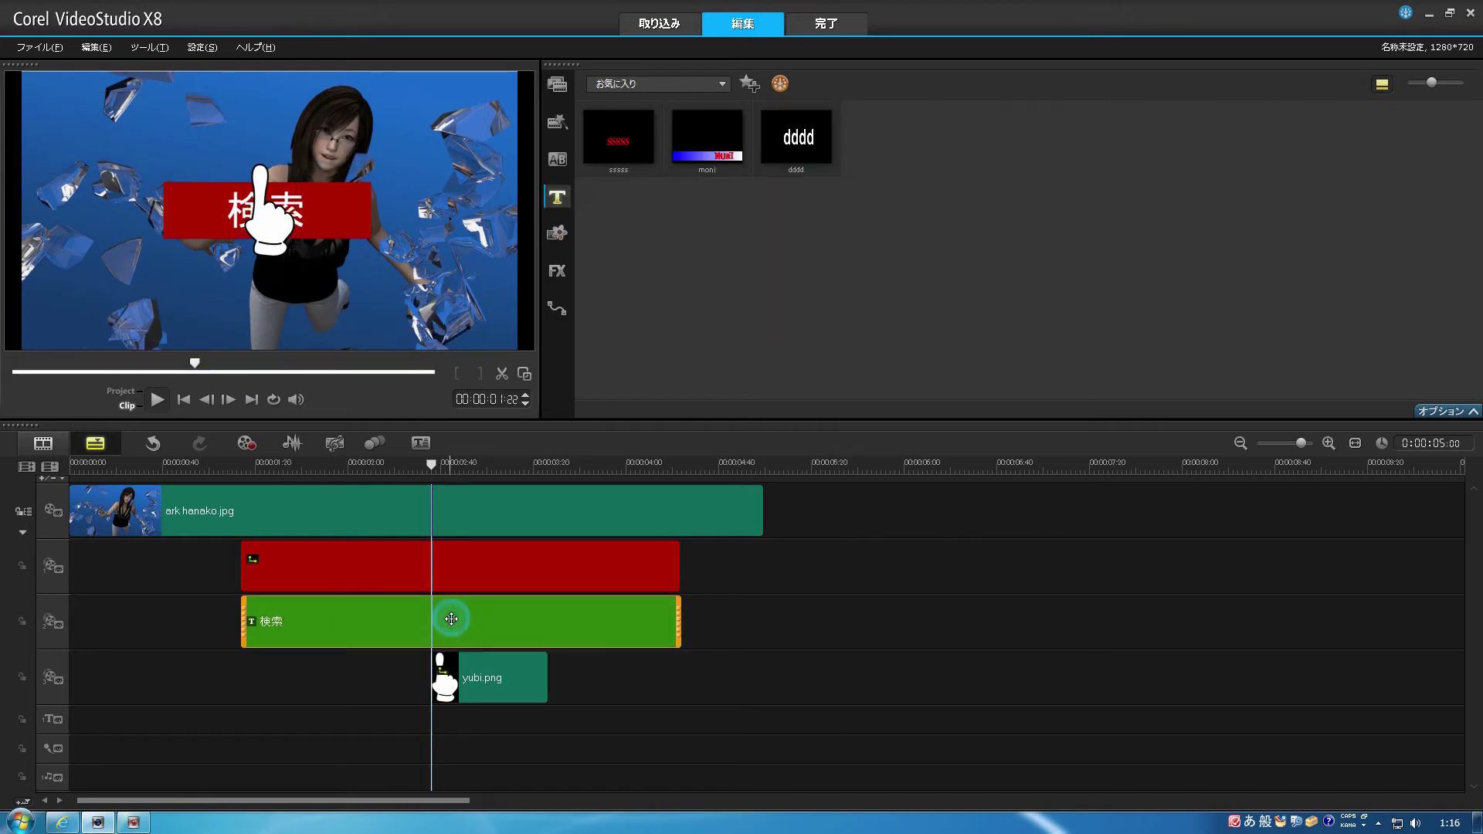
right_click(485, 616)
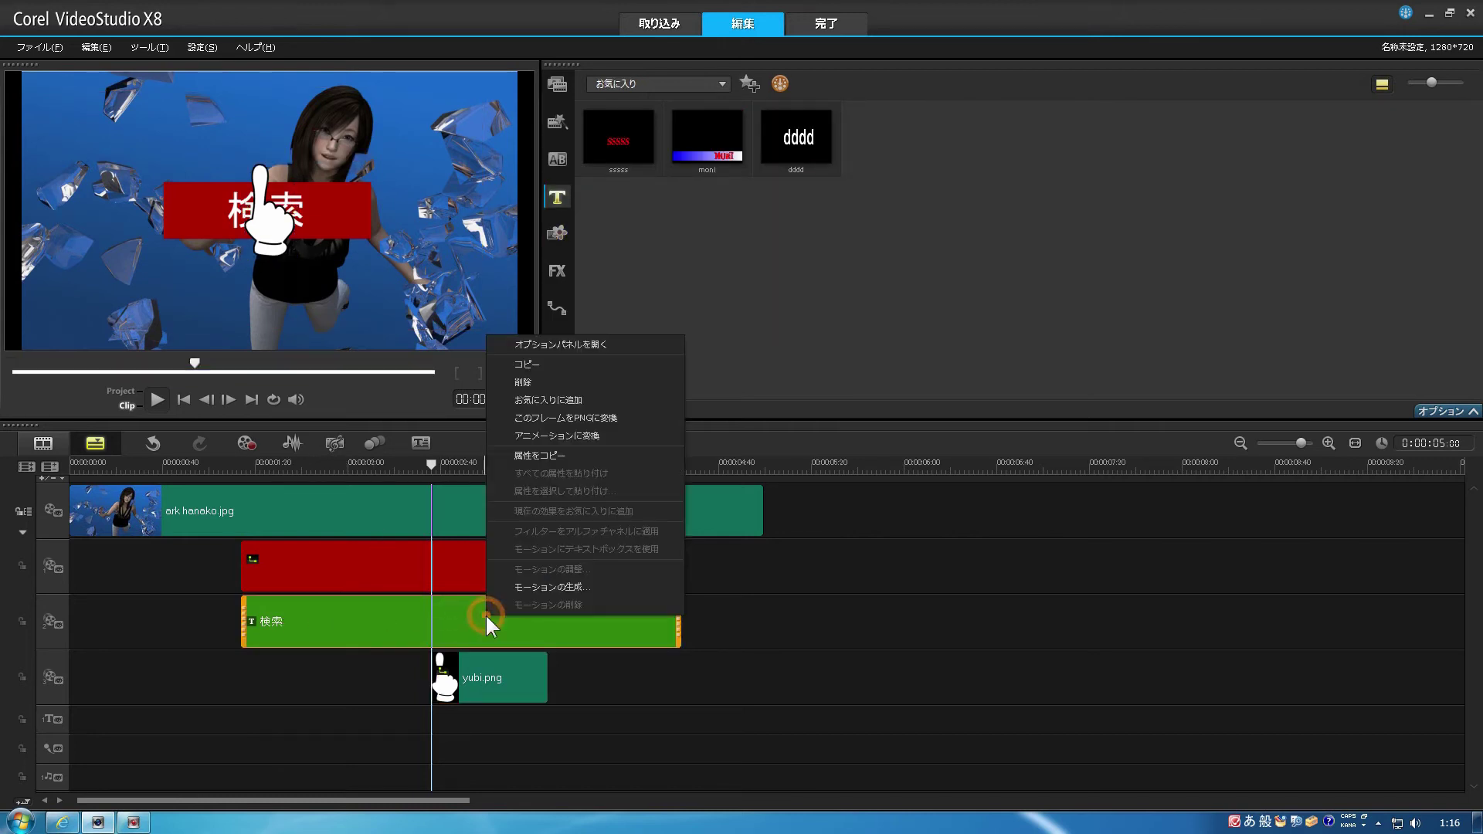
click(530, 588)
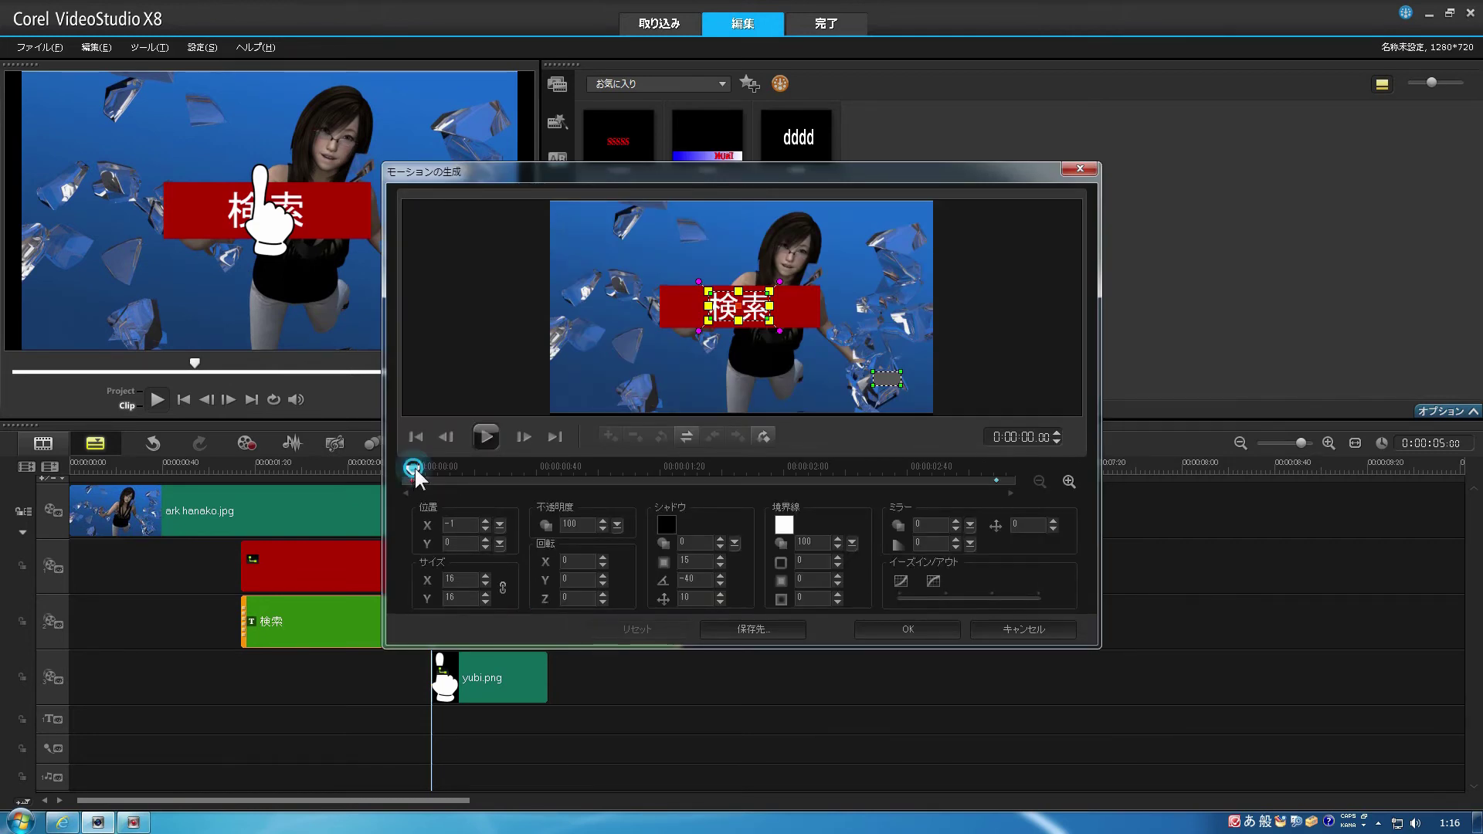
drag(413, 466, 544, 466)
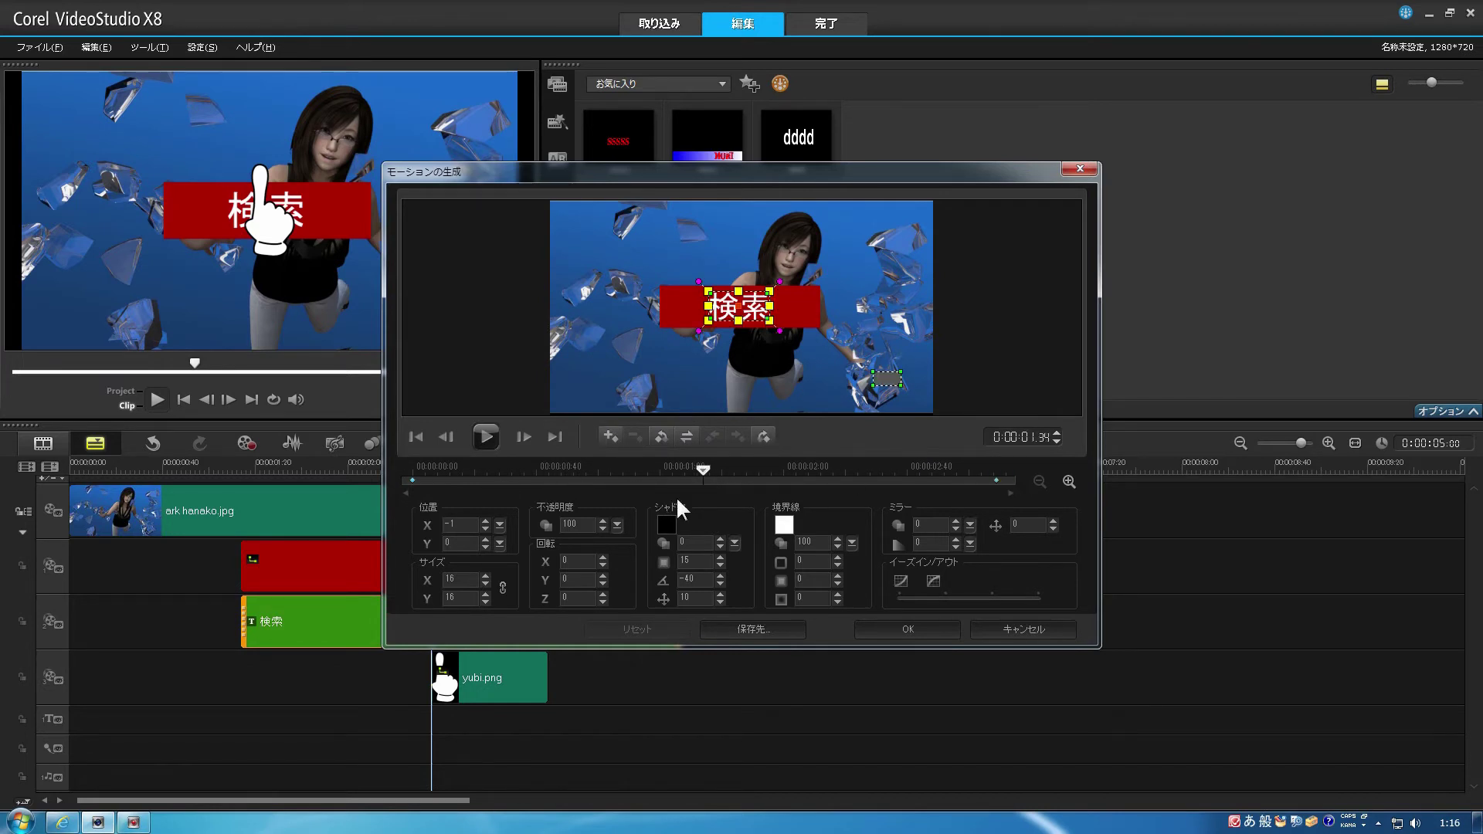
drag(703, 469, 728, 468)
double_click(712, 479)
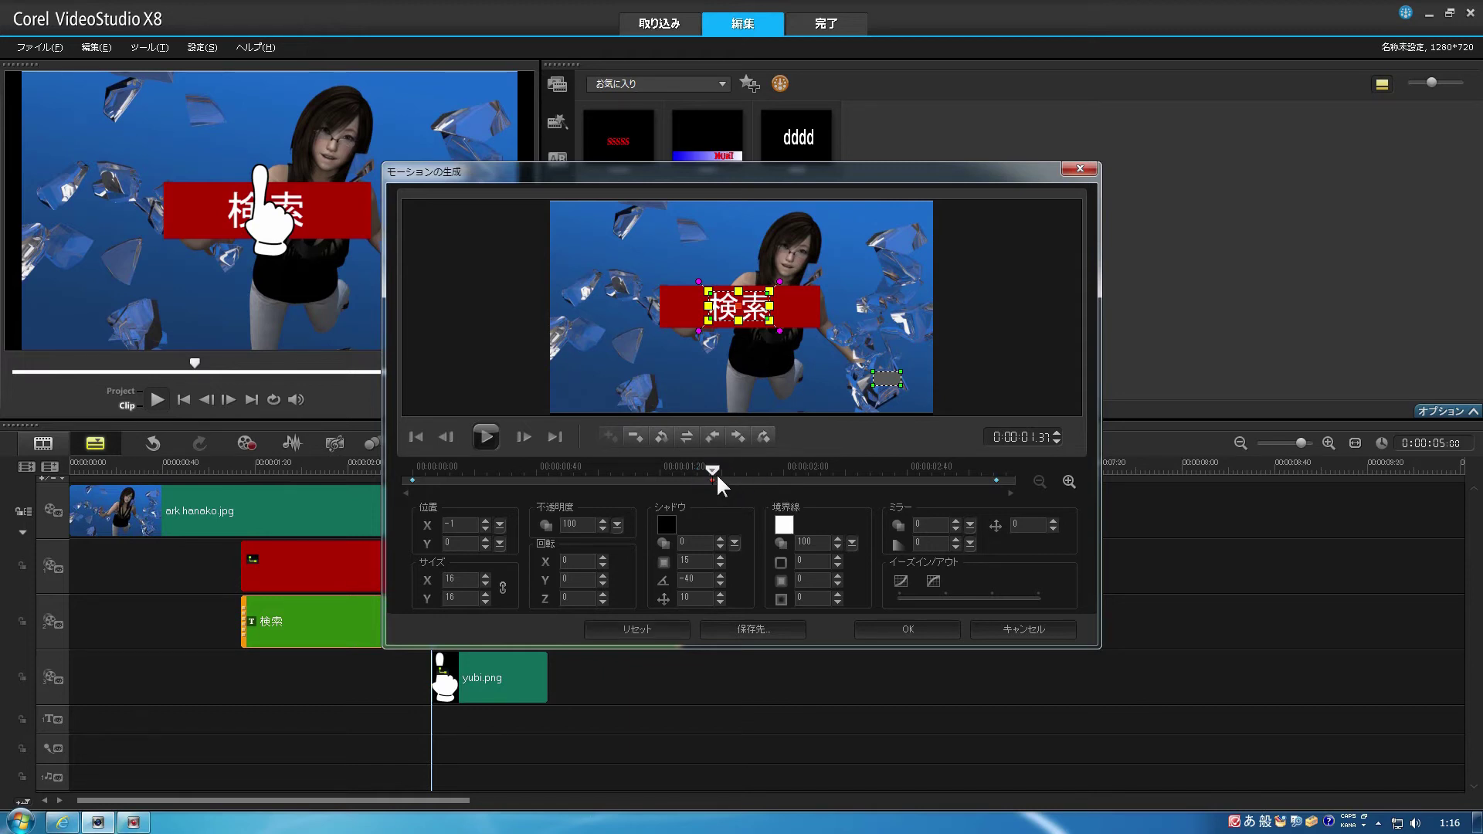
- Add keyframes at 0:00:01.32 and 0:00:01.42, on either side of the title's middle keyframe
drag(713, 466, 724, 469)
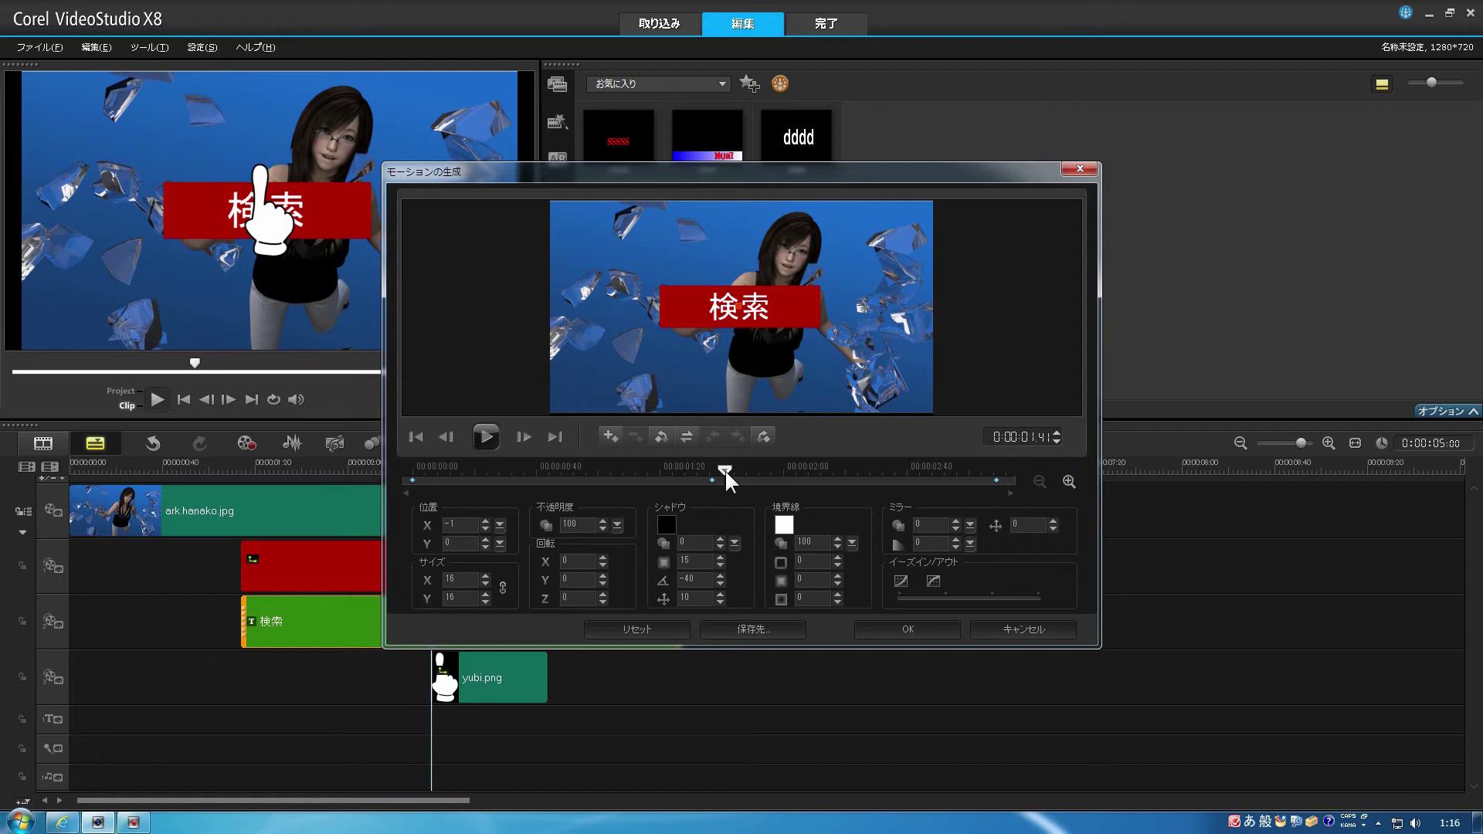
click(724, 478)
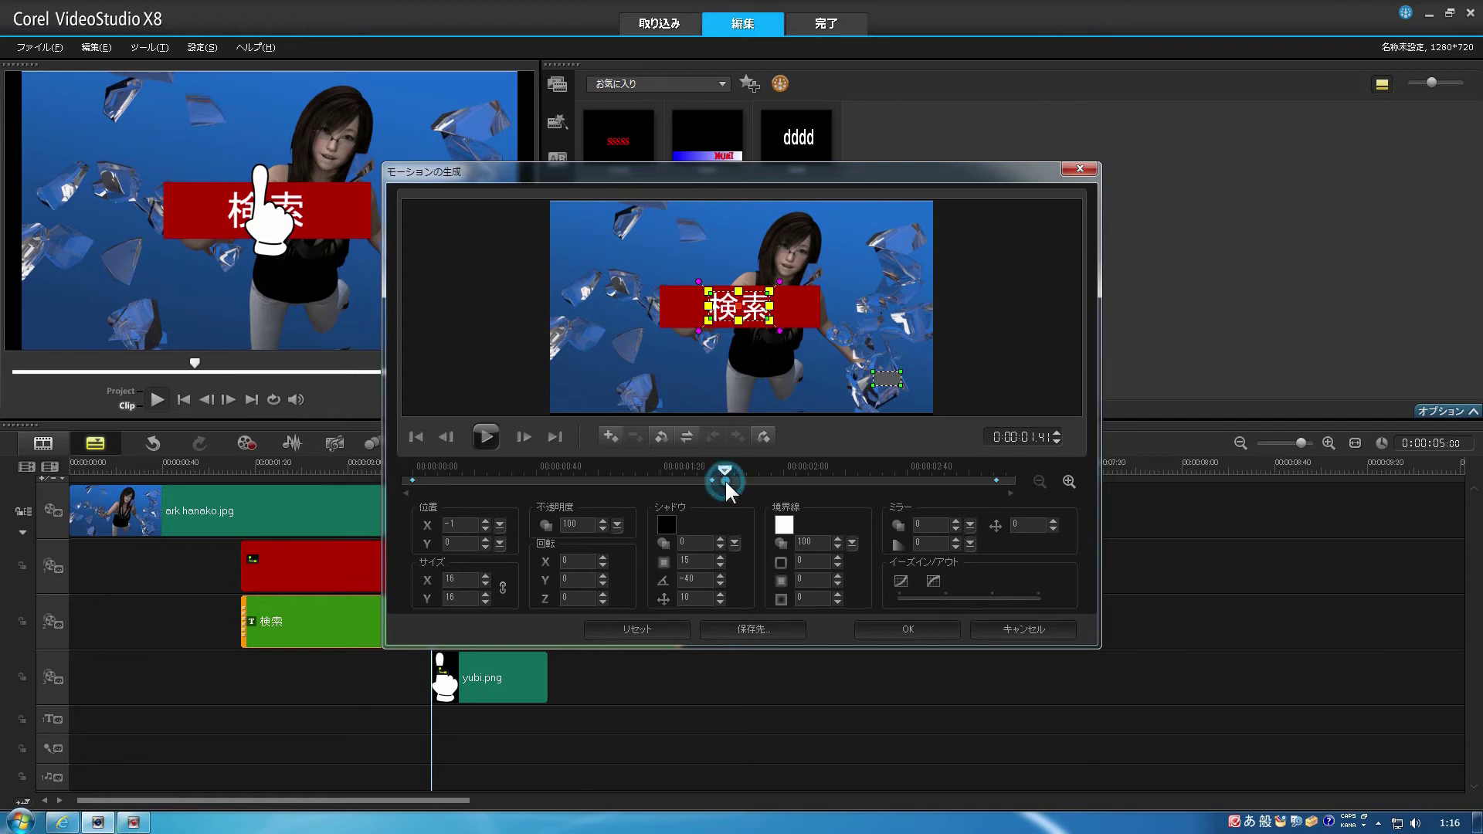
drag(725, 471, 696, 480)
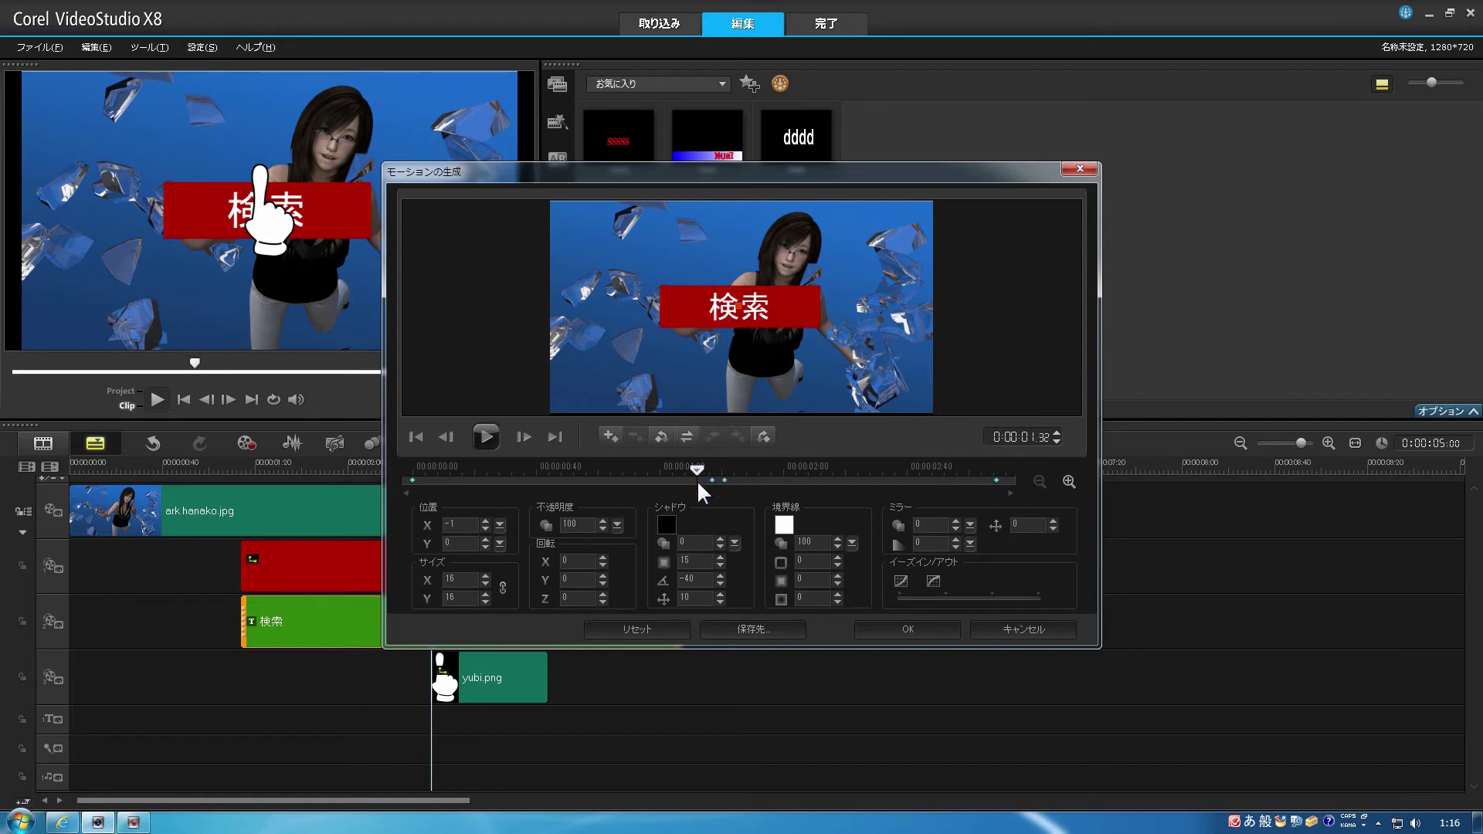
click(696, 479)
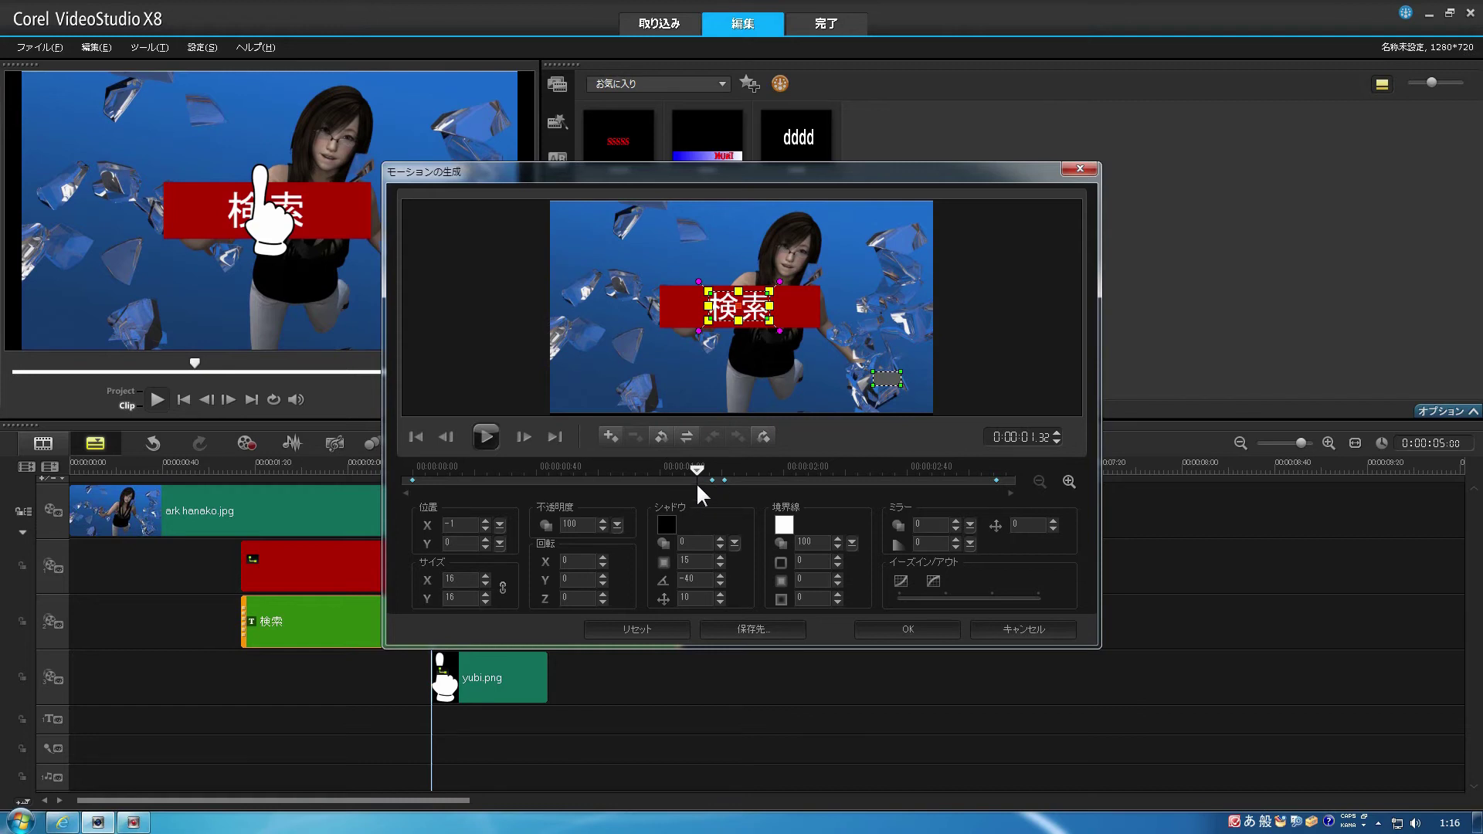
drag(706, 469, 739, 462)
click(725, 479)
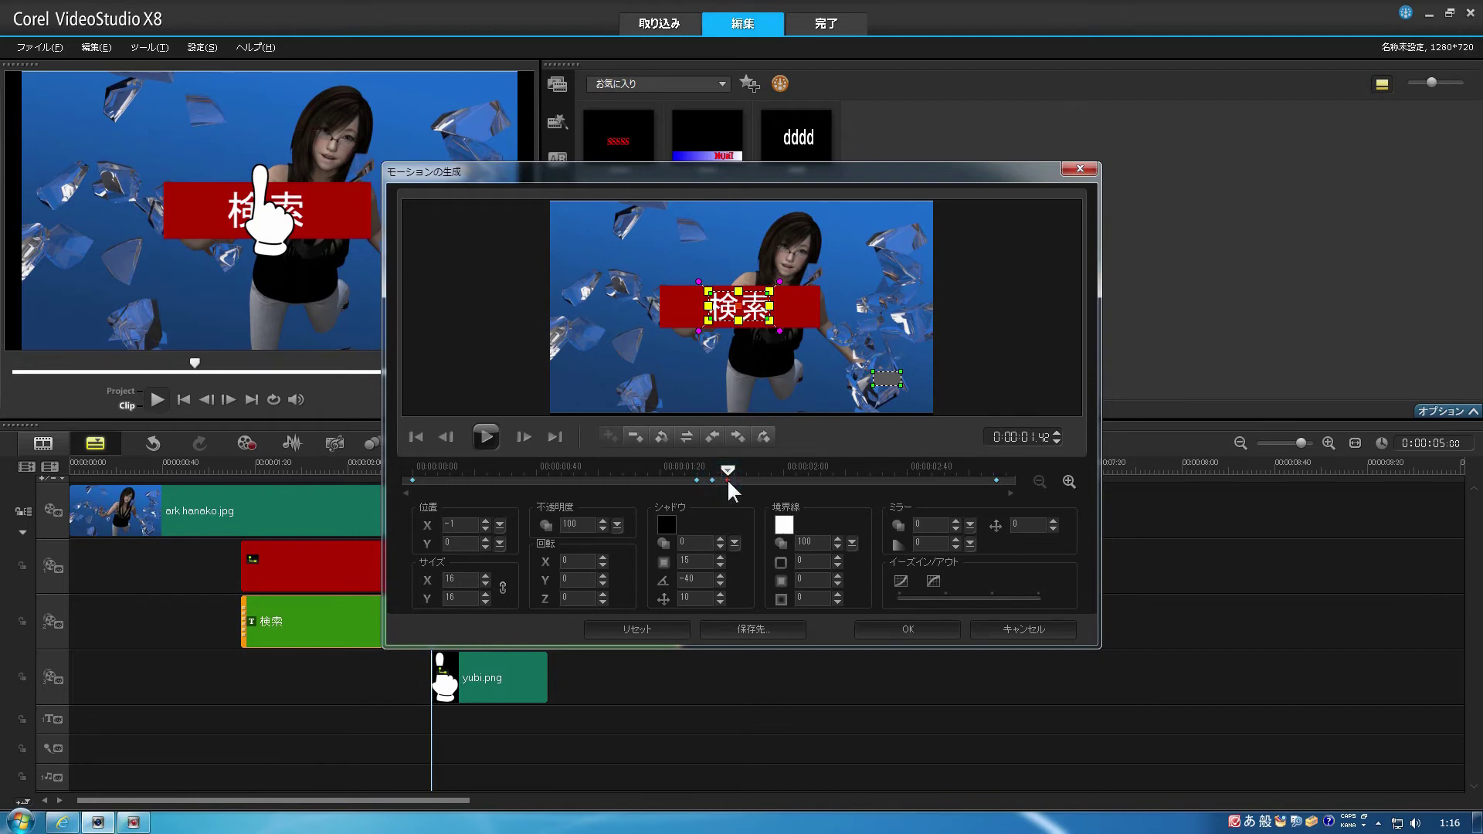
- At the 0:00:01.37 keyframe, shift the 検索 text slightly to position X 0, Y -4 and apply the motion
drag(726, 470, 711, 479)
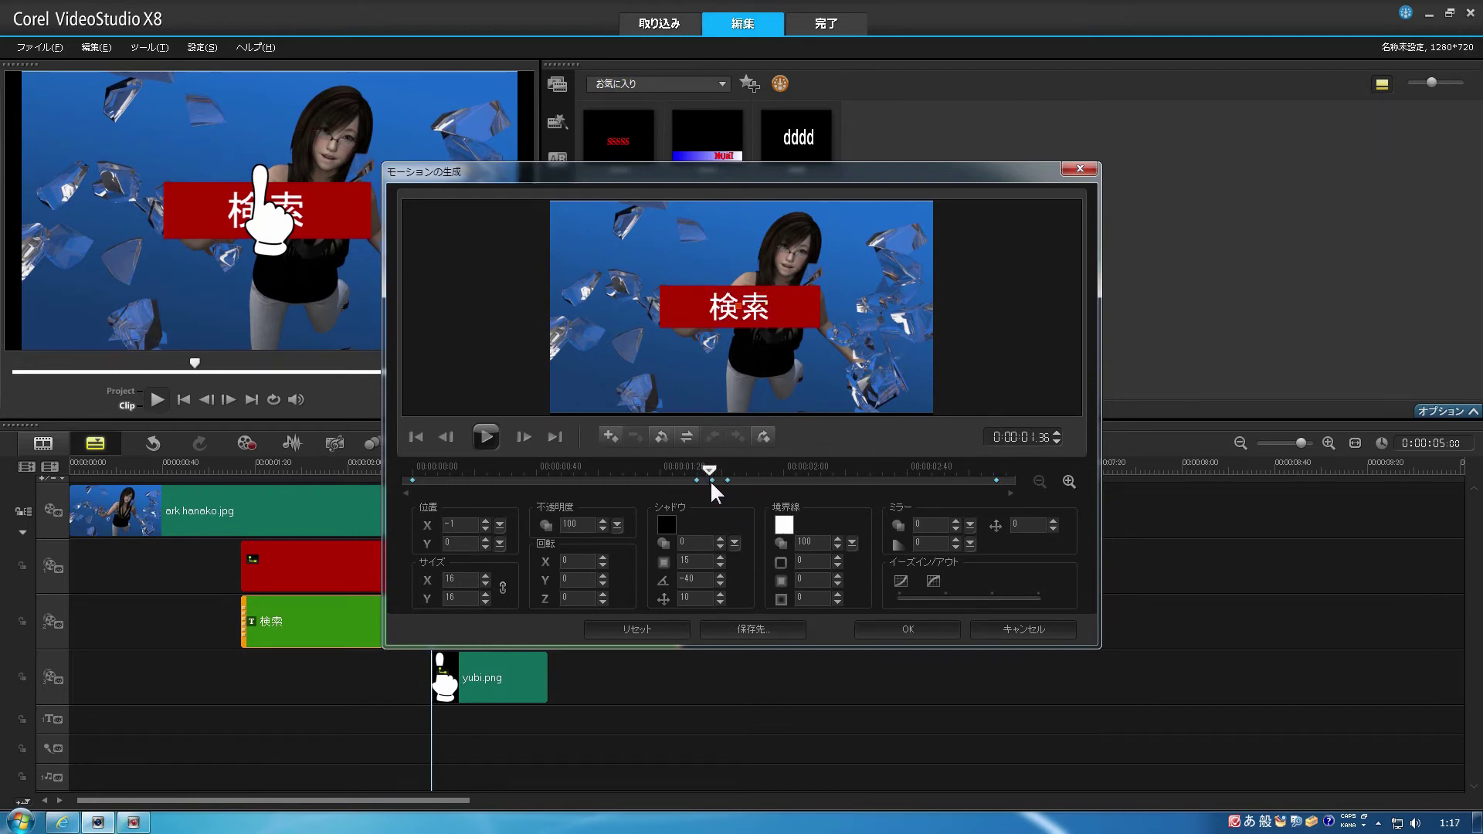
click(710, 480)
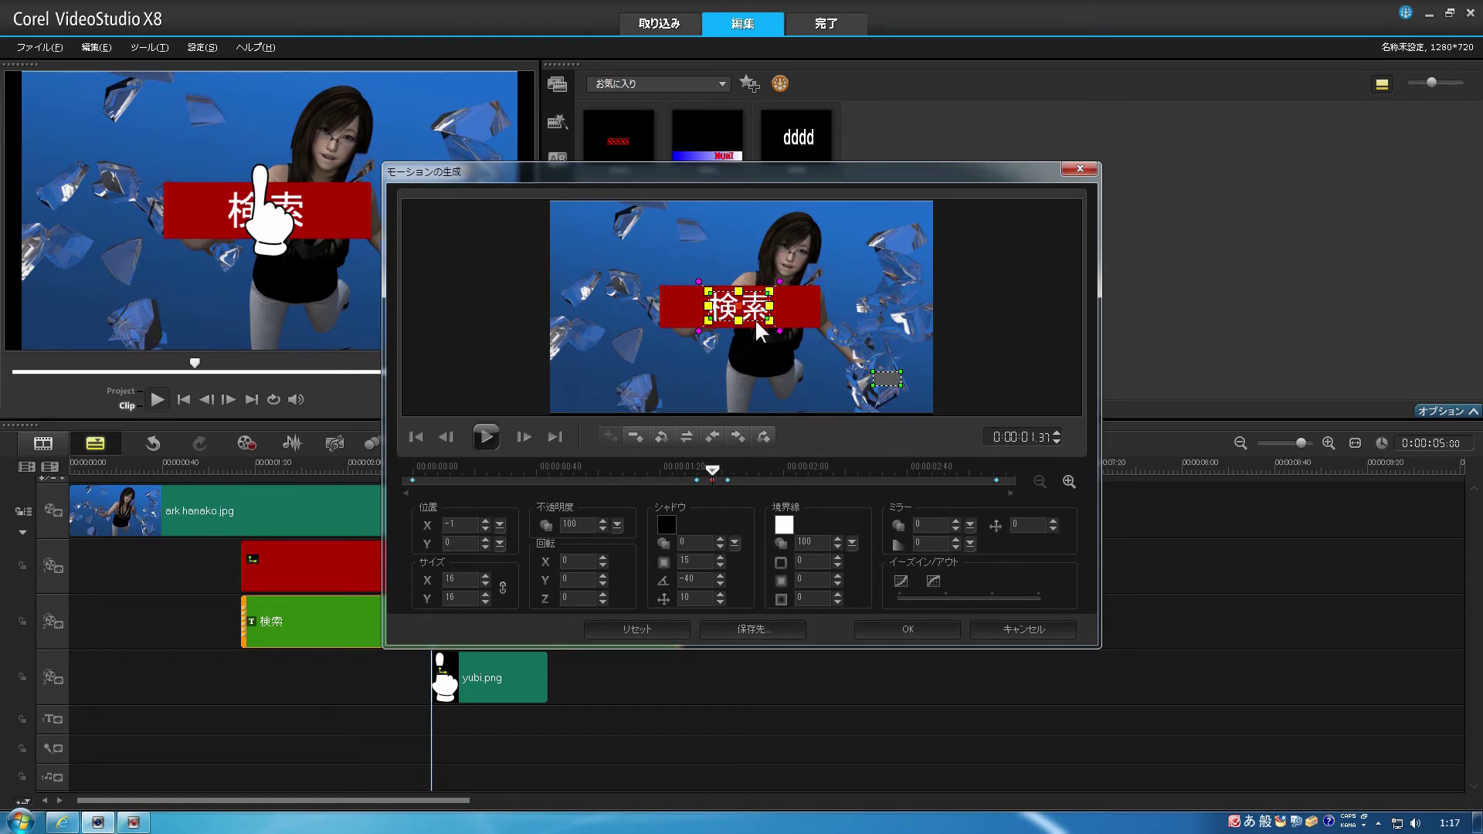
drag(759, 314, 761, 315)
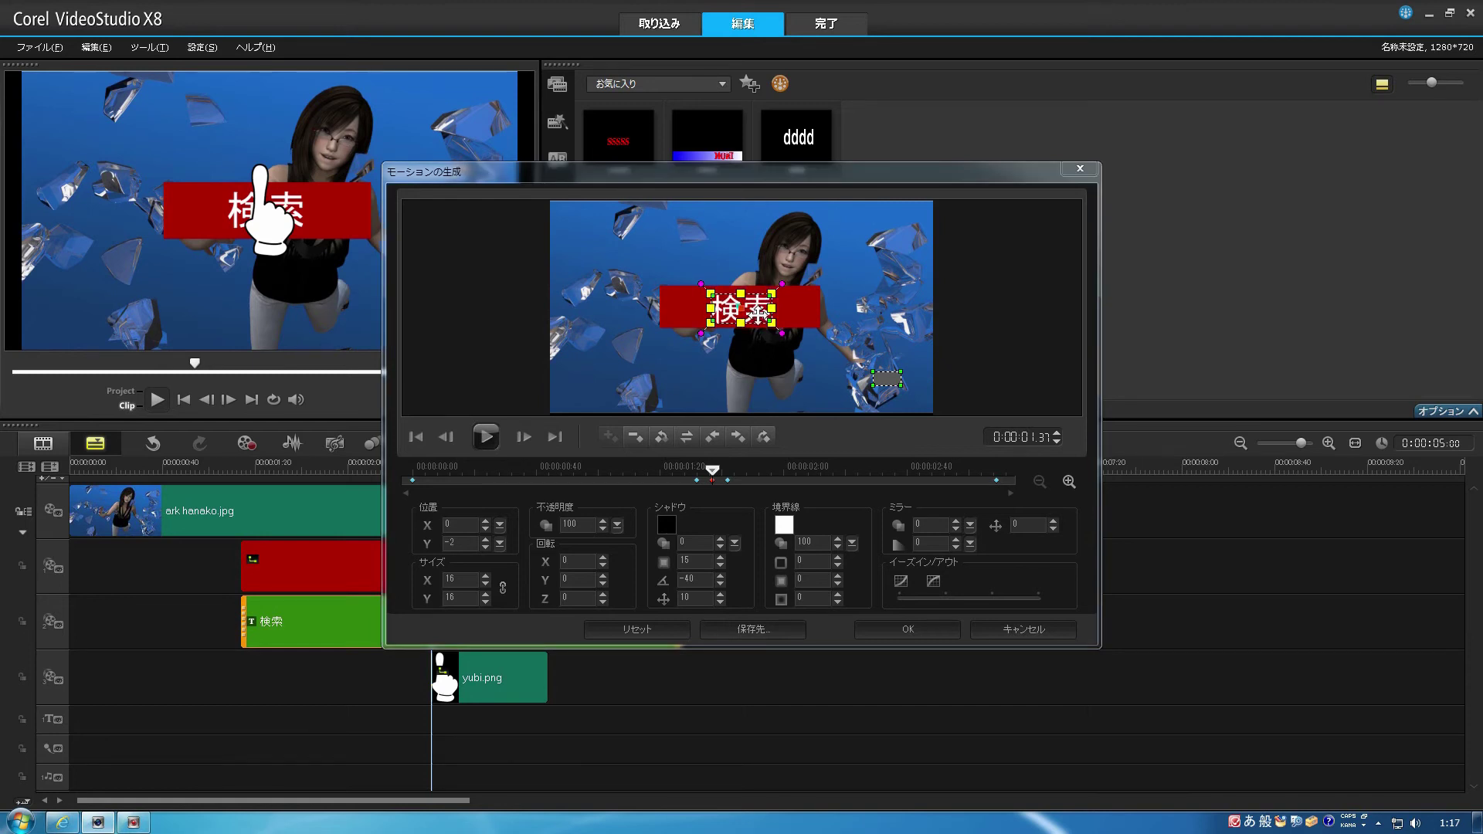
drag(759, 313, 760, 315)
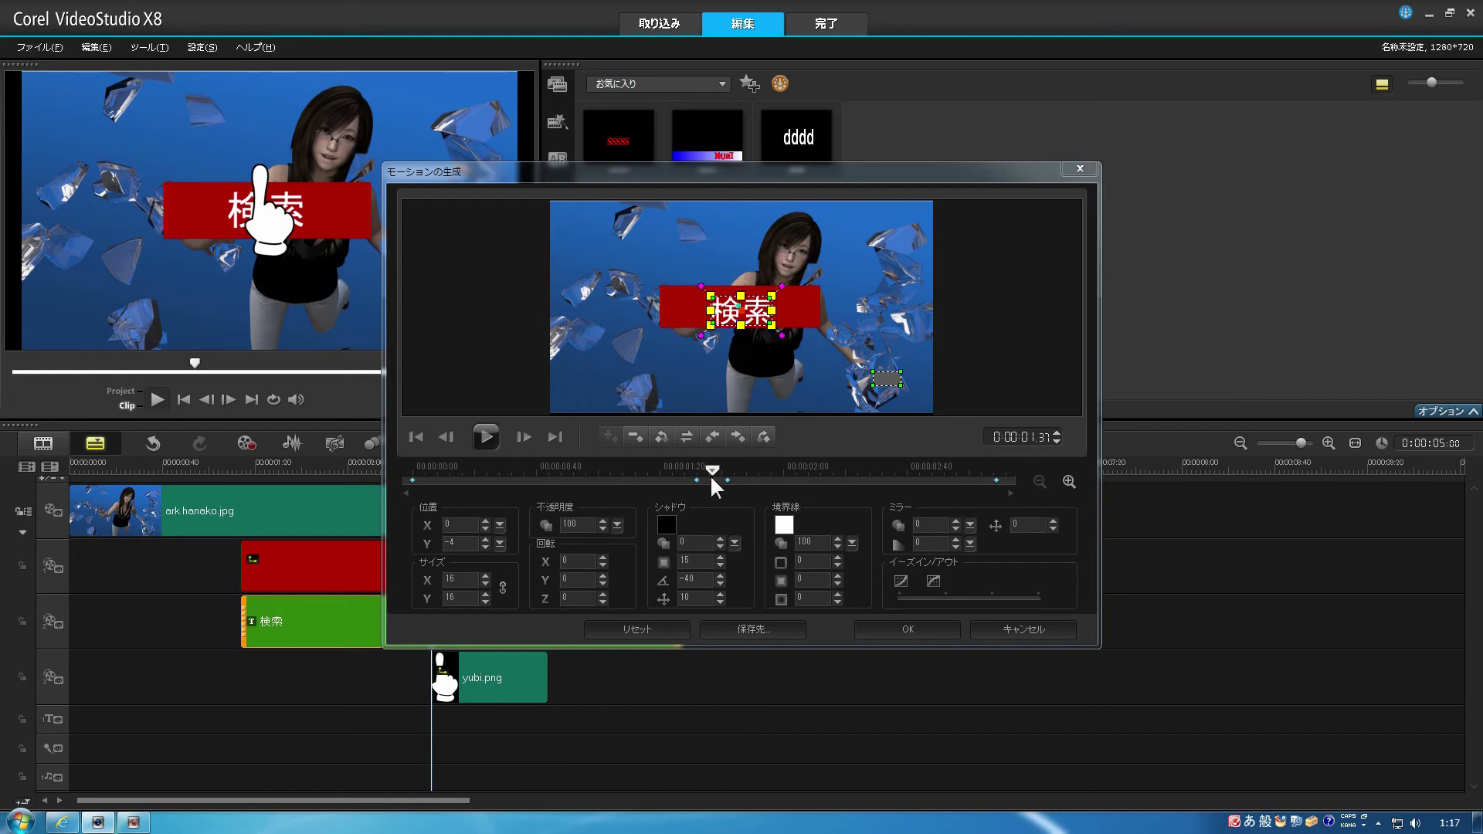
mouse_move(711, 478)
mouse_down()
mouse_move(683, 469)
mouse_move(729, 467)
mouse_move(678, 472)
mouse_move(740, 456)
mouse_move(670, 478)
mouse_move(732, 469)
mouse_move(683, 471)
mouse_up()
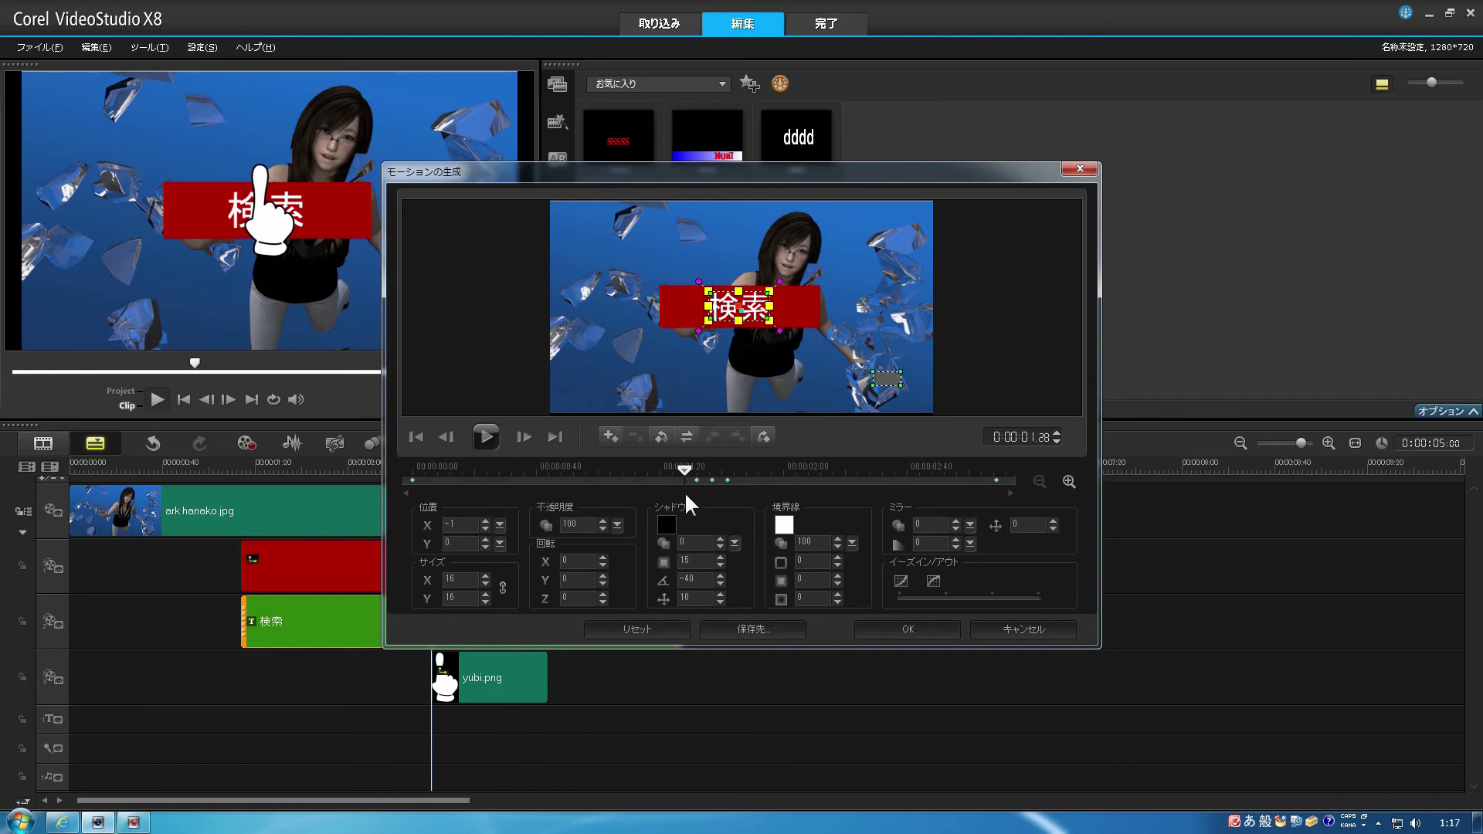
click(905, 628)
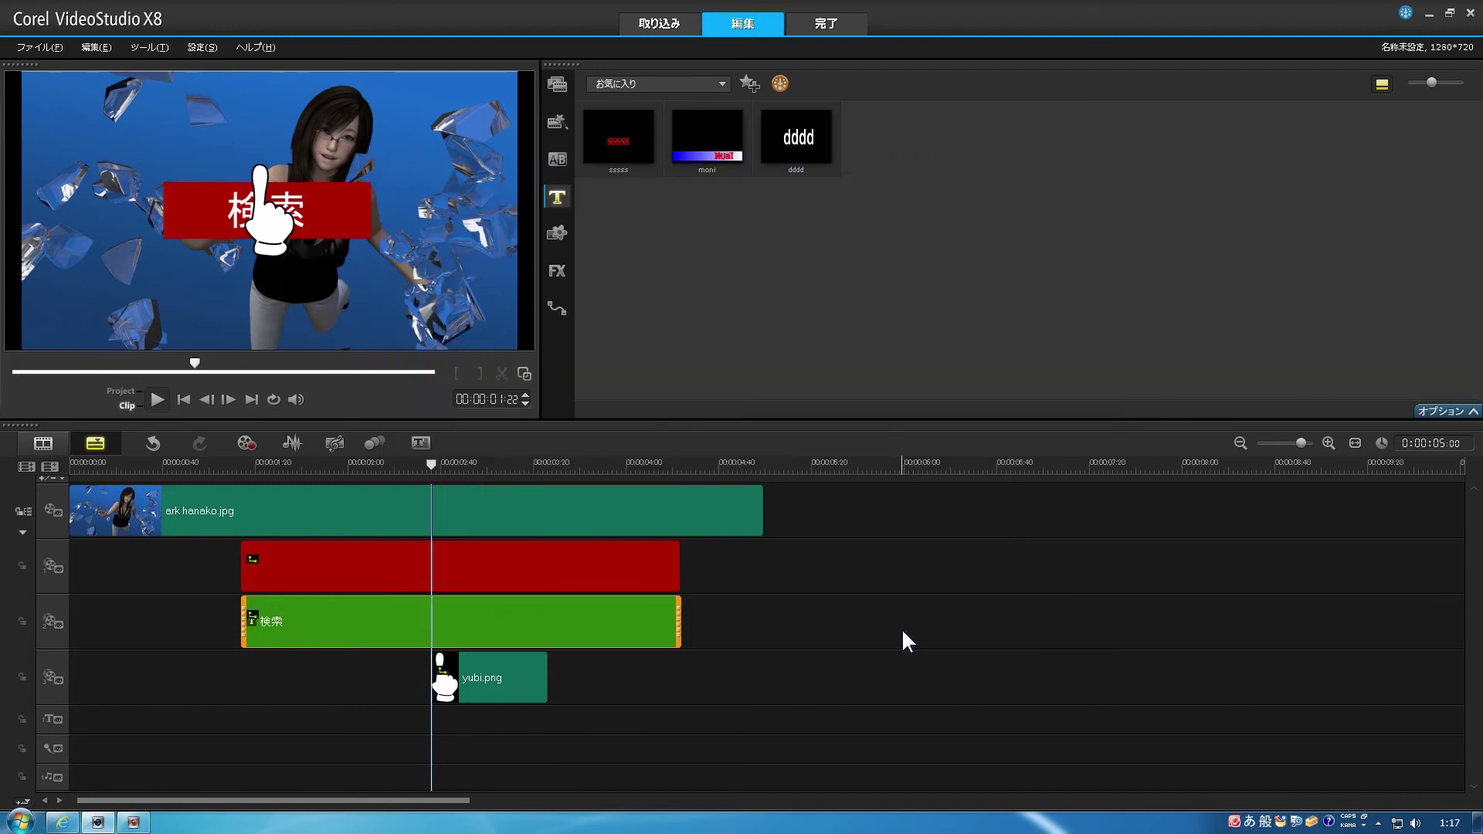
- Open motion generation for the yubi.png clip and set its Z rotation to 25 at the first keyframe
click(457, 466)
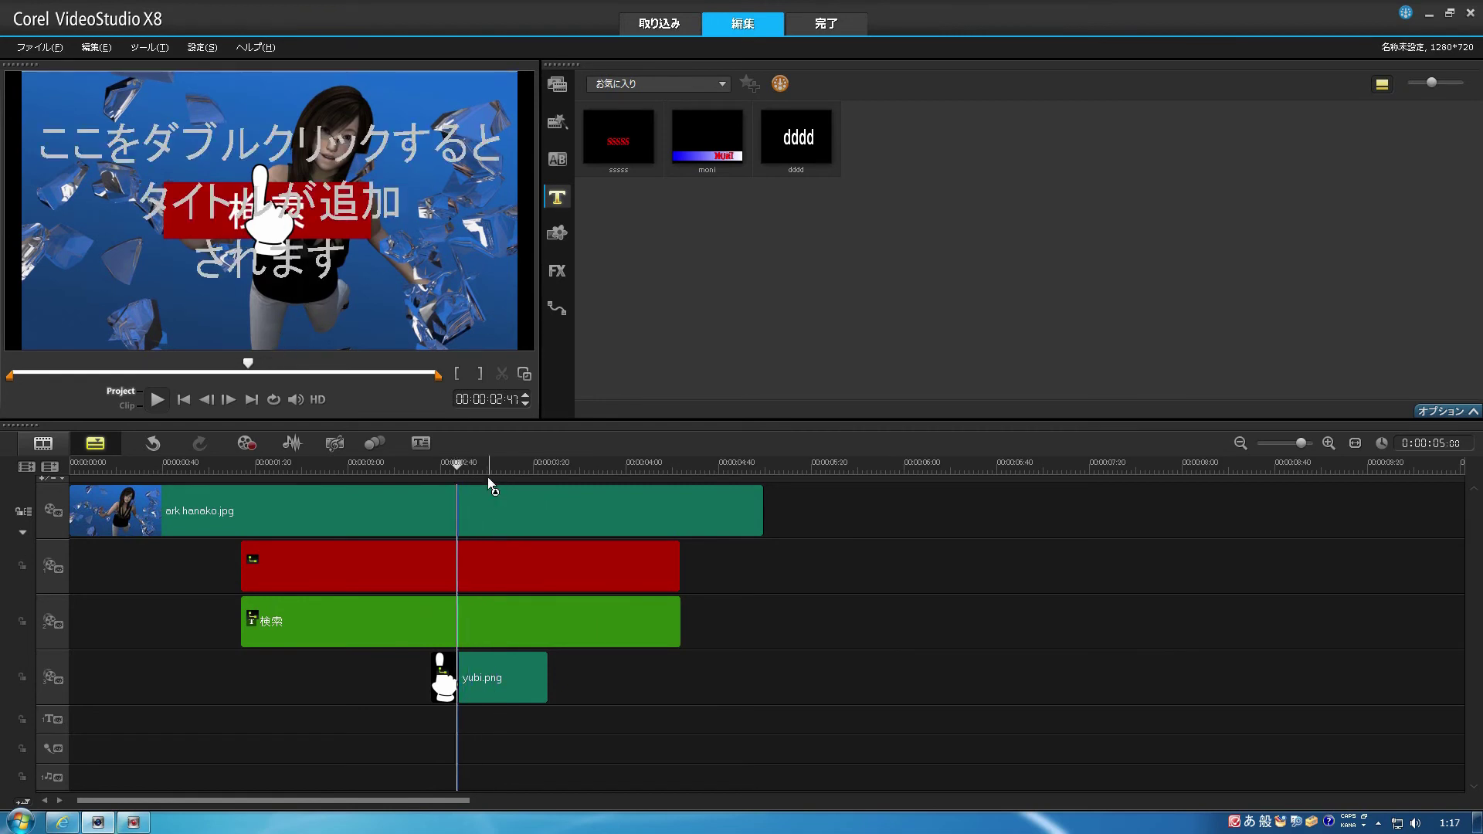
click(482, 465)
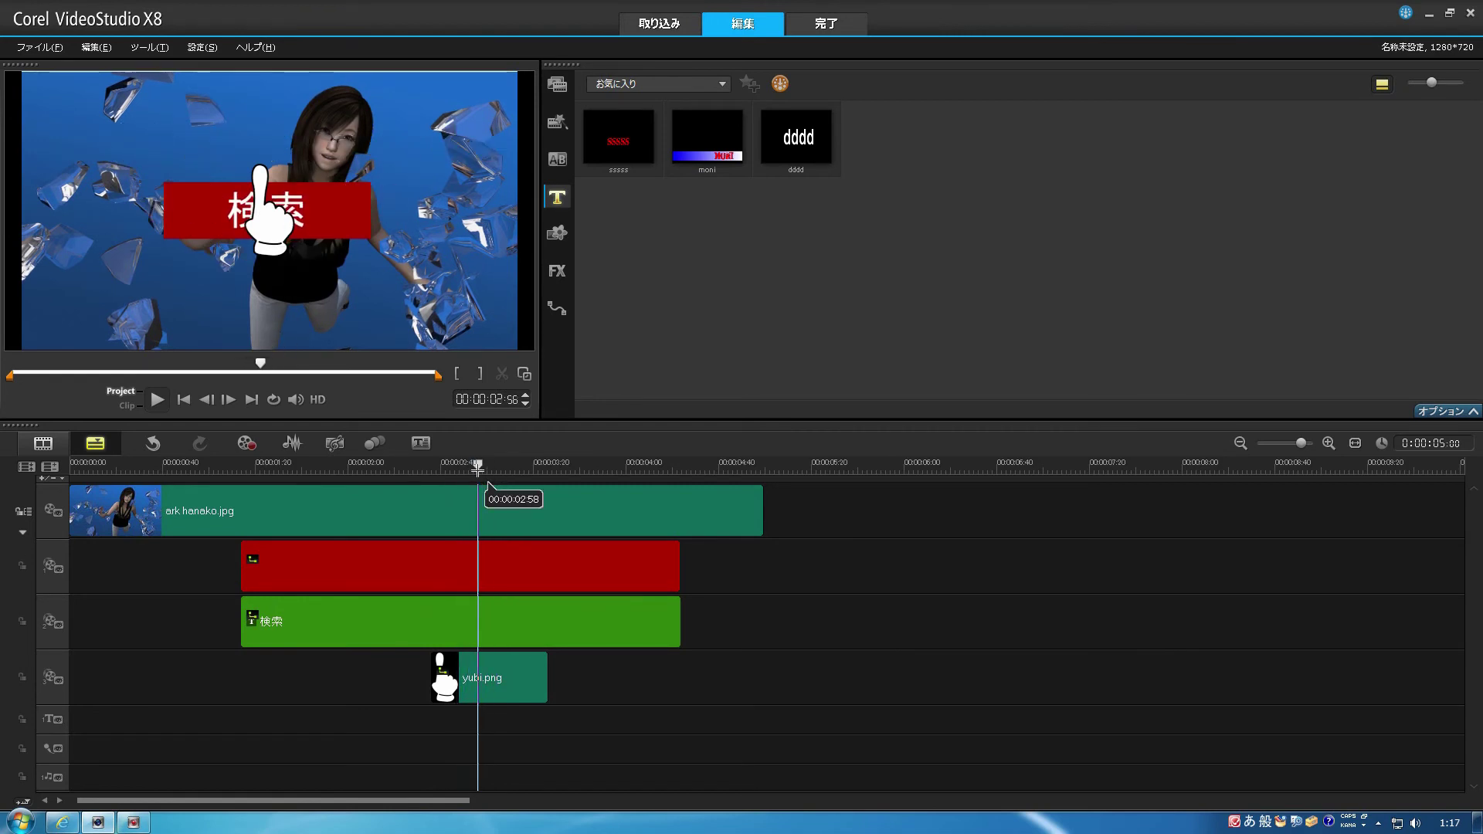
click(479, 464)
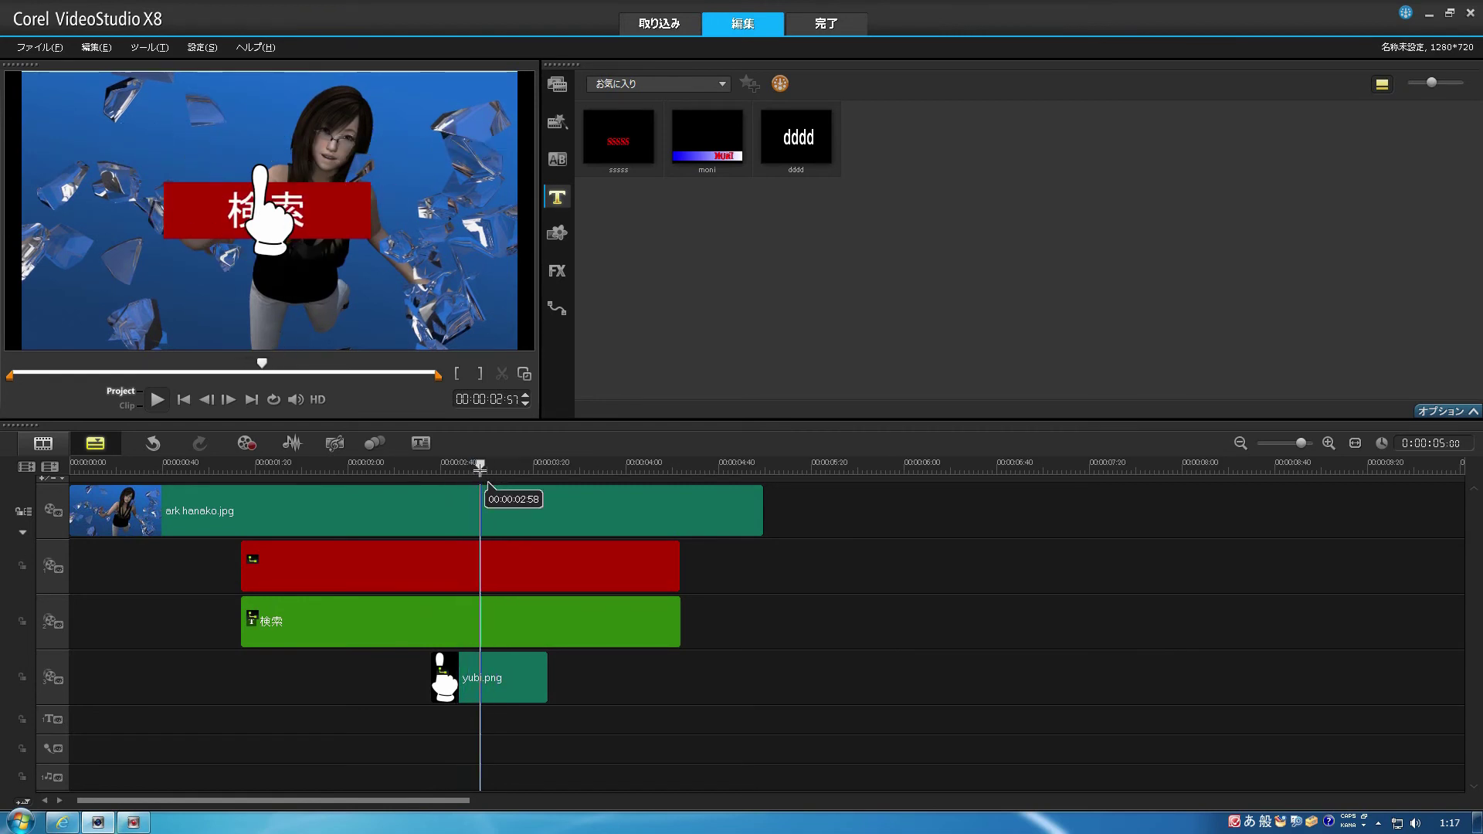
click(512, 678)
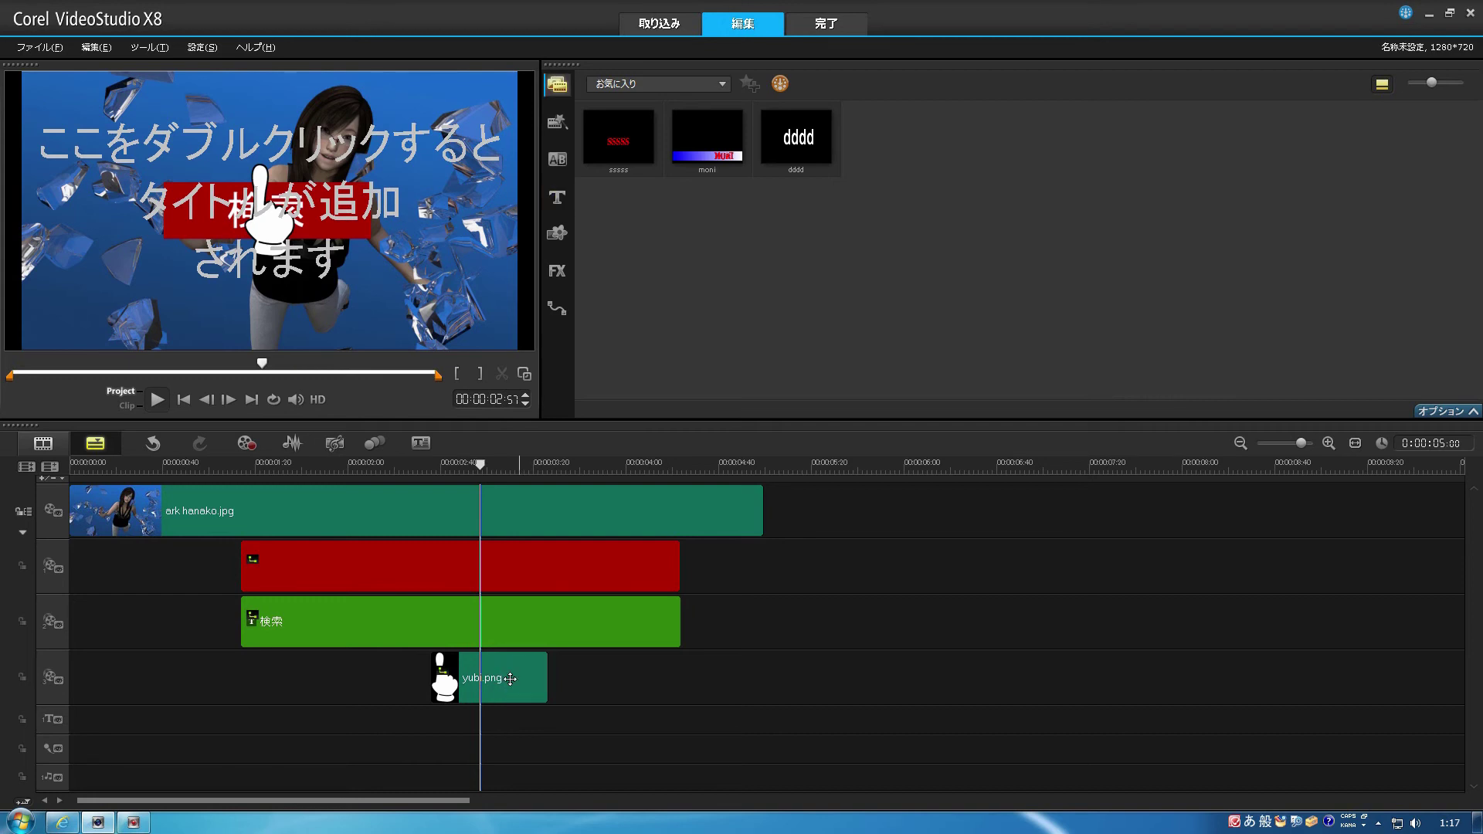
right_click(510, 678)
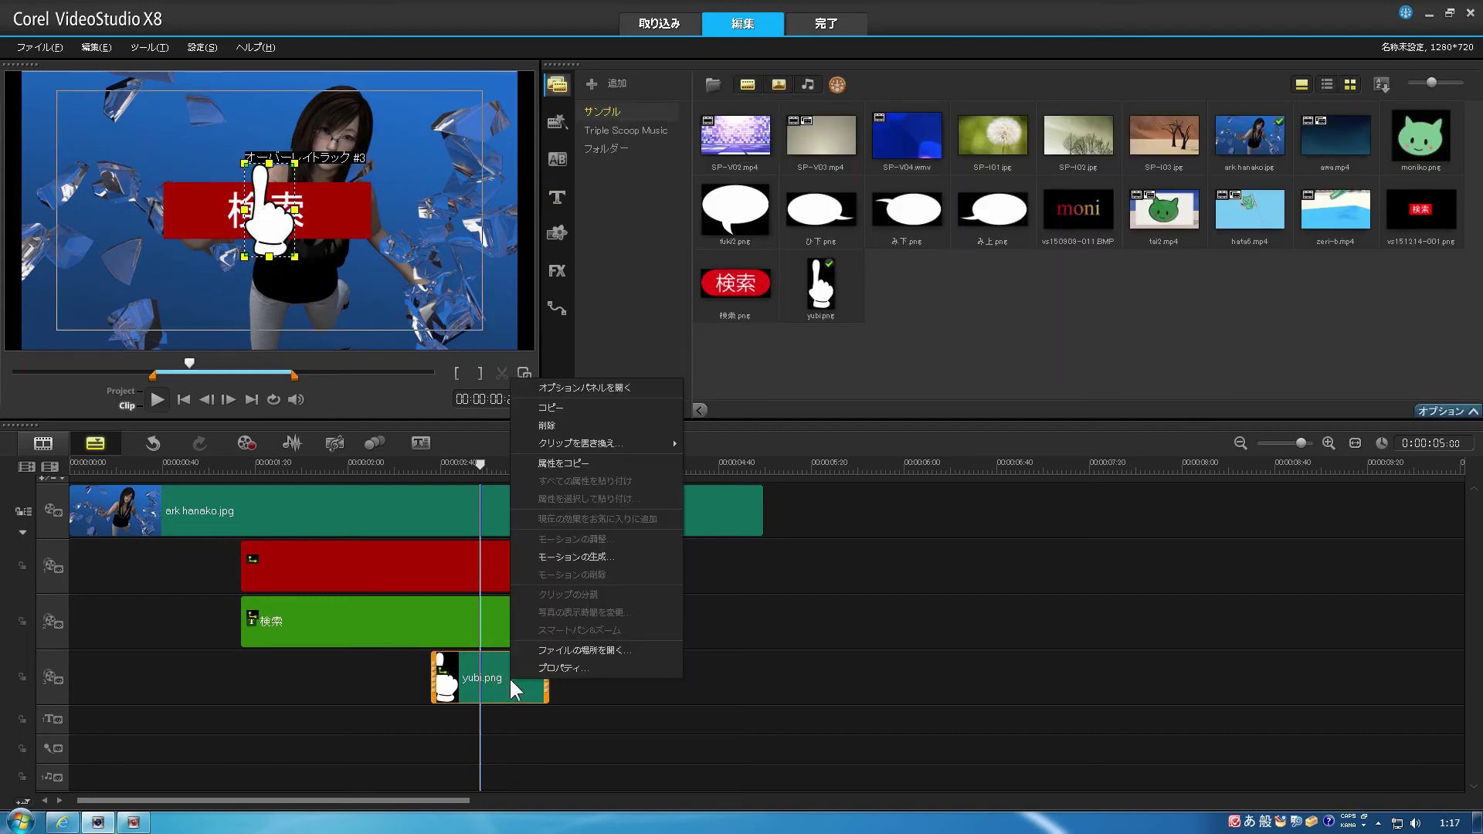
click(566, 556)
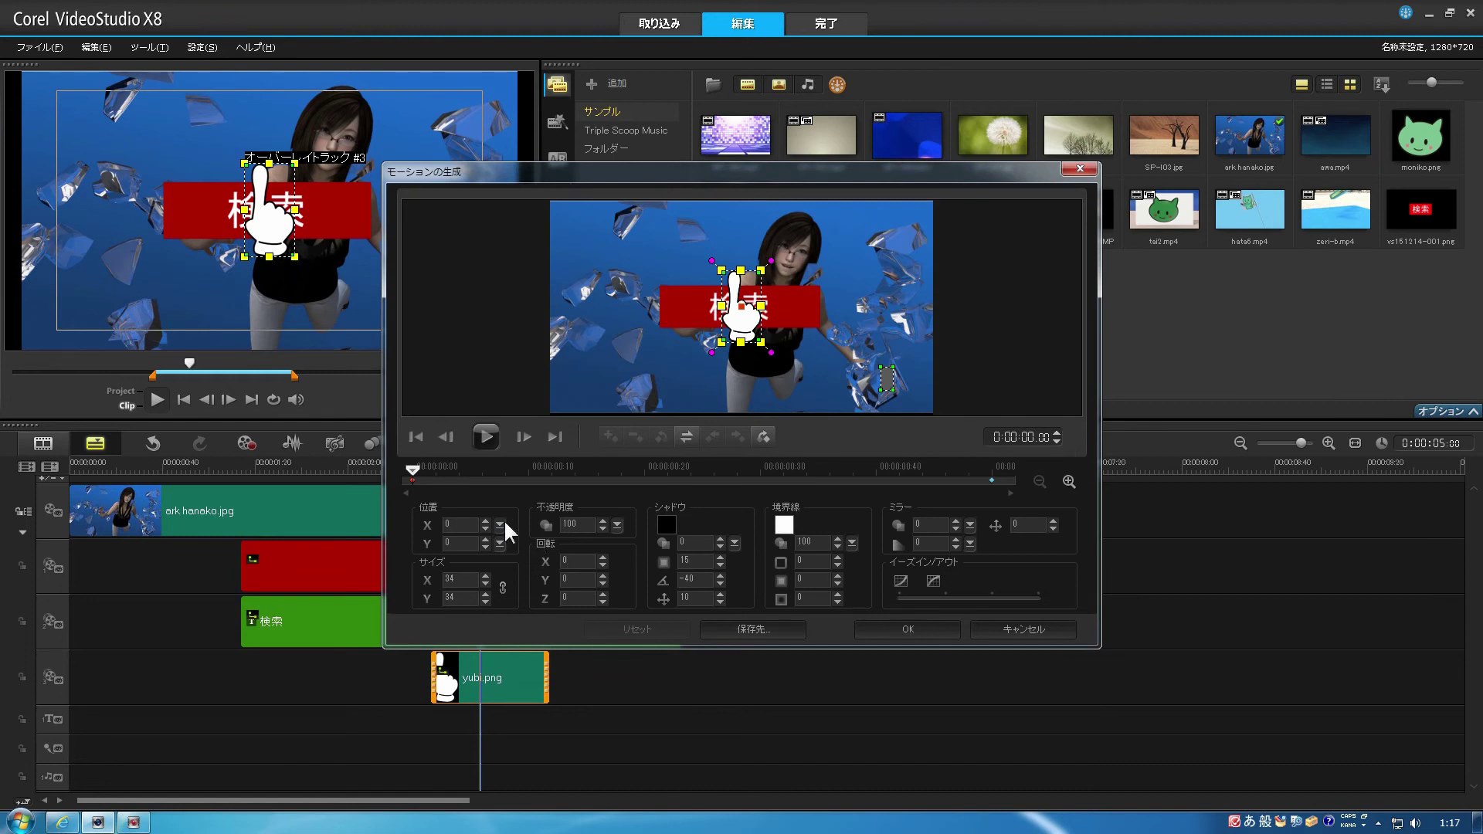
mouse_move(417, 463)
mouse_down()
mouse_move(540, 468)
mouse_move(415, 479)
mouse_up()
double_click(583, 598)
text(25)
key(Return)
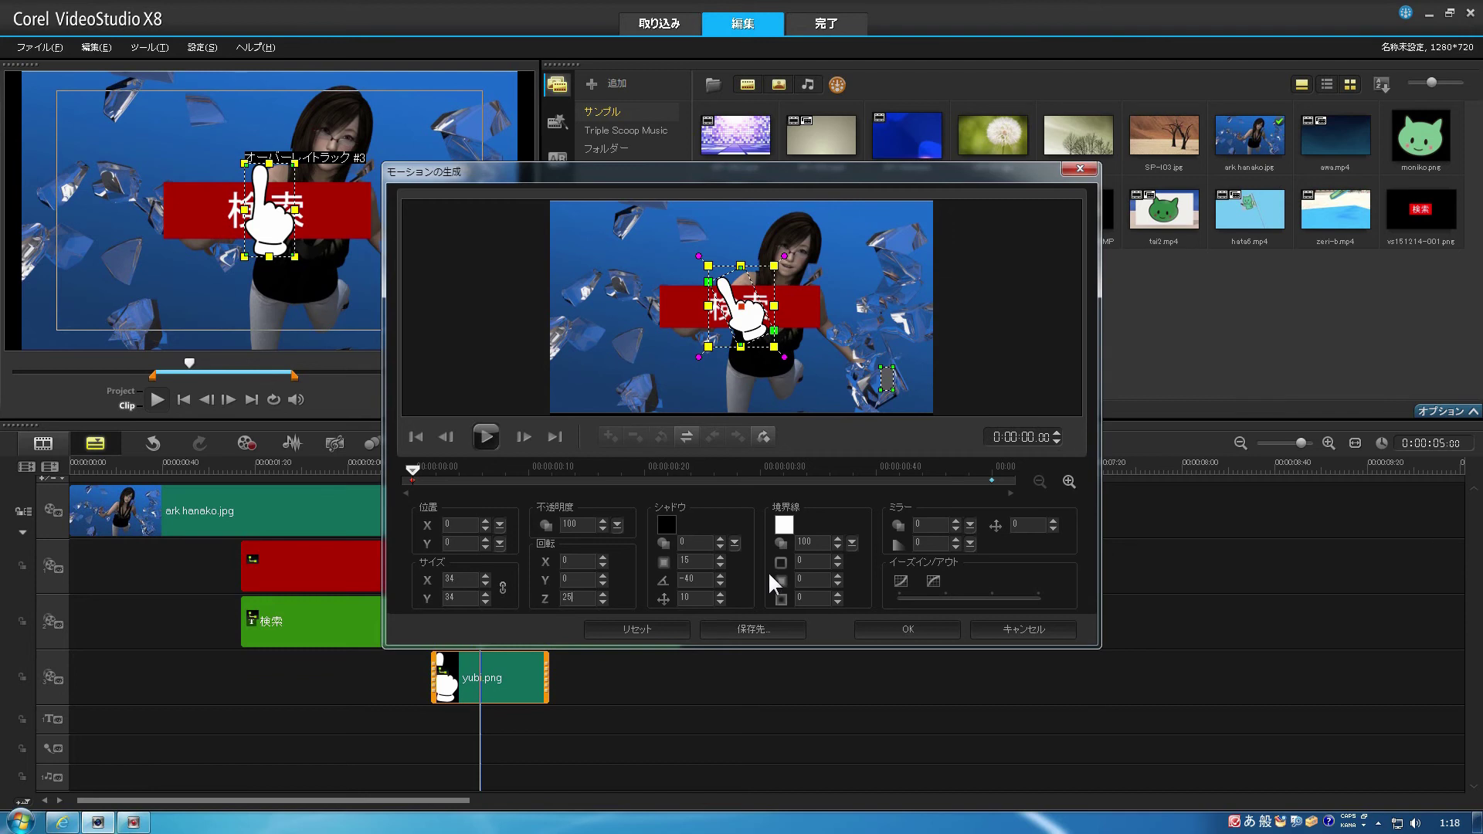
- Move the finger to position X 12, Y -29 and copy the first keyframe's attributes to all keyframes
drag(758, 329, 777, 361)
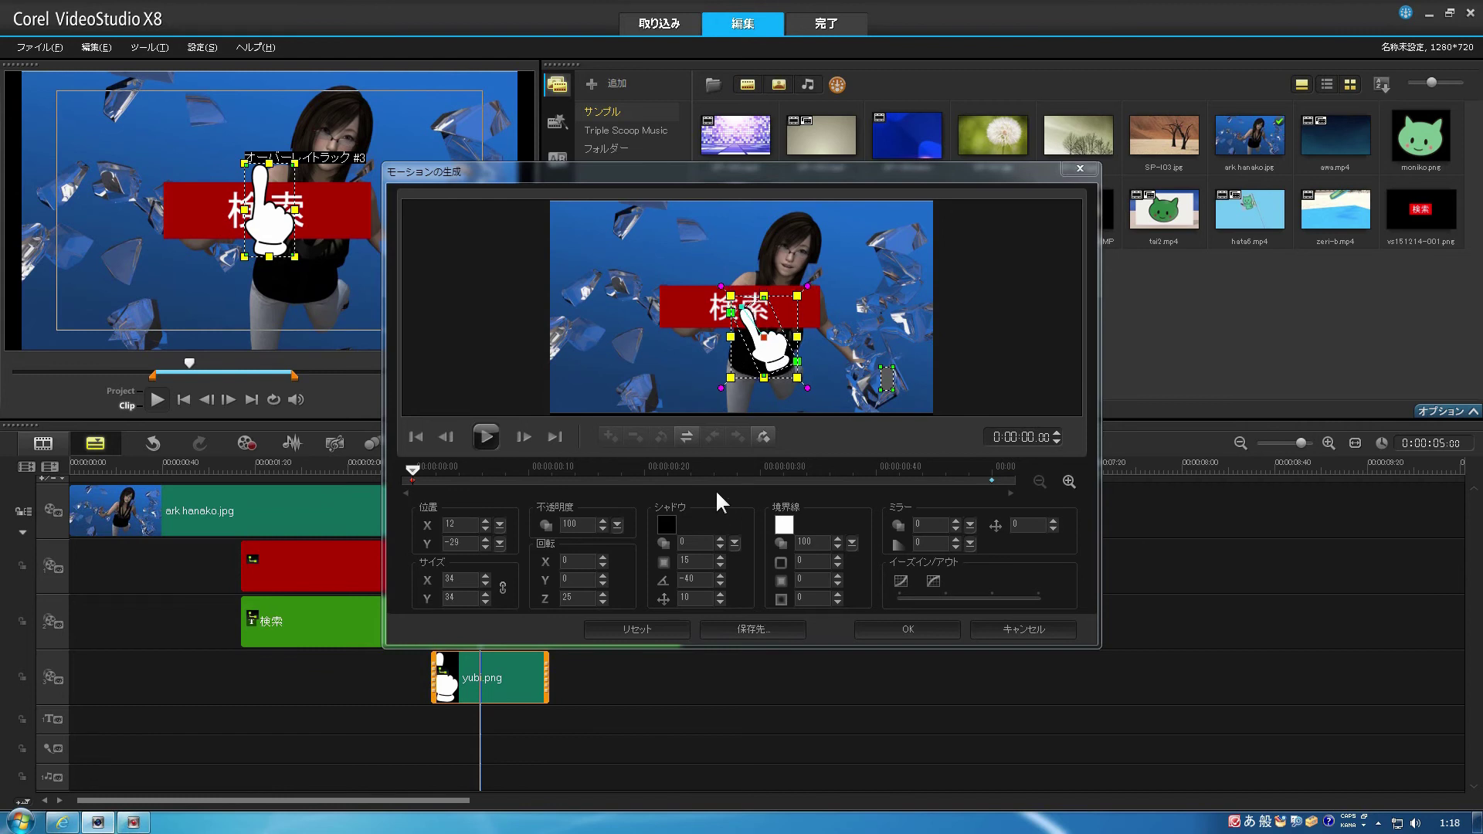
right_click(411, 479)
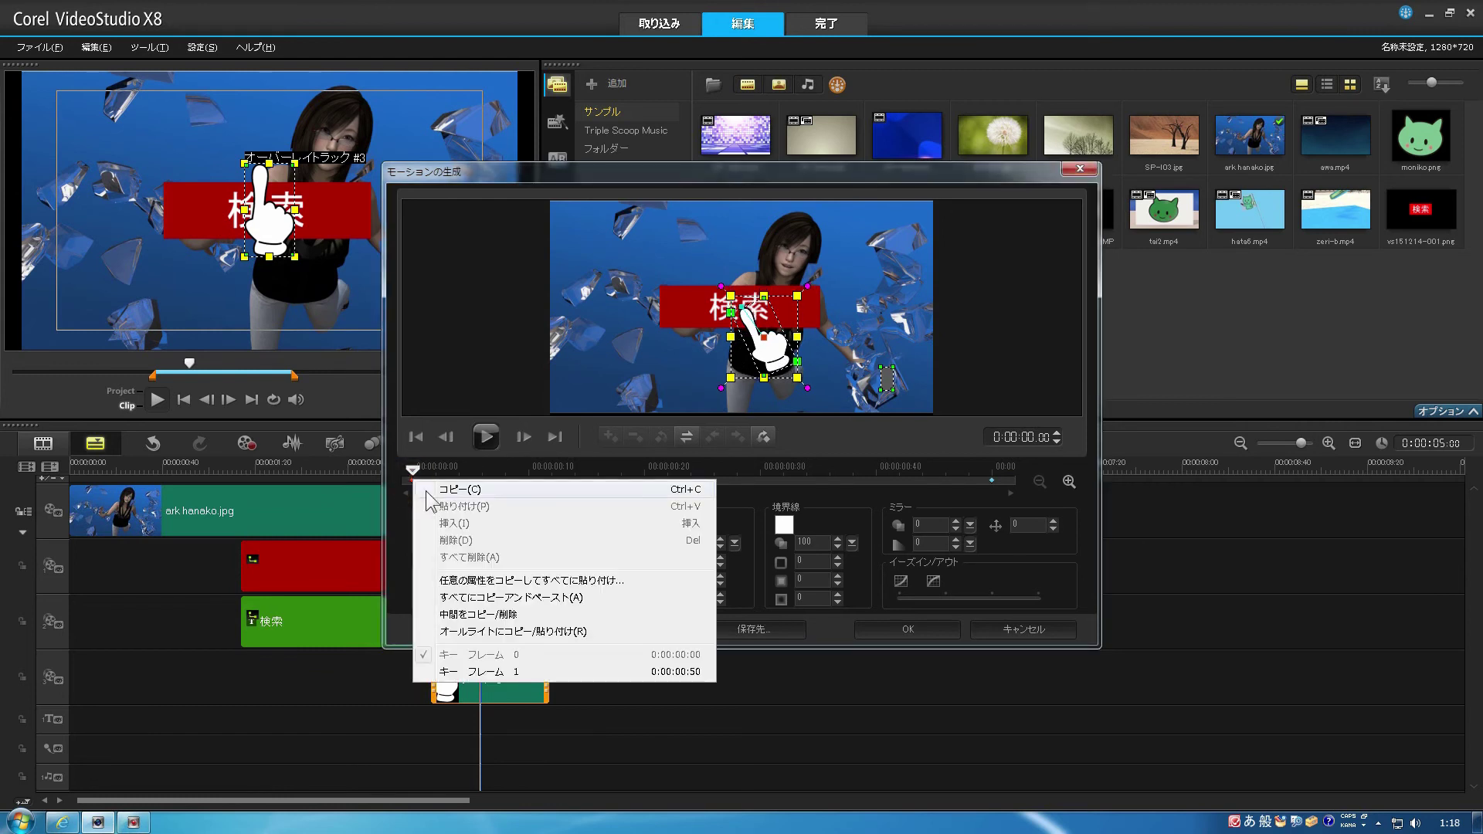
click(484, 599)
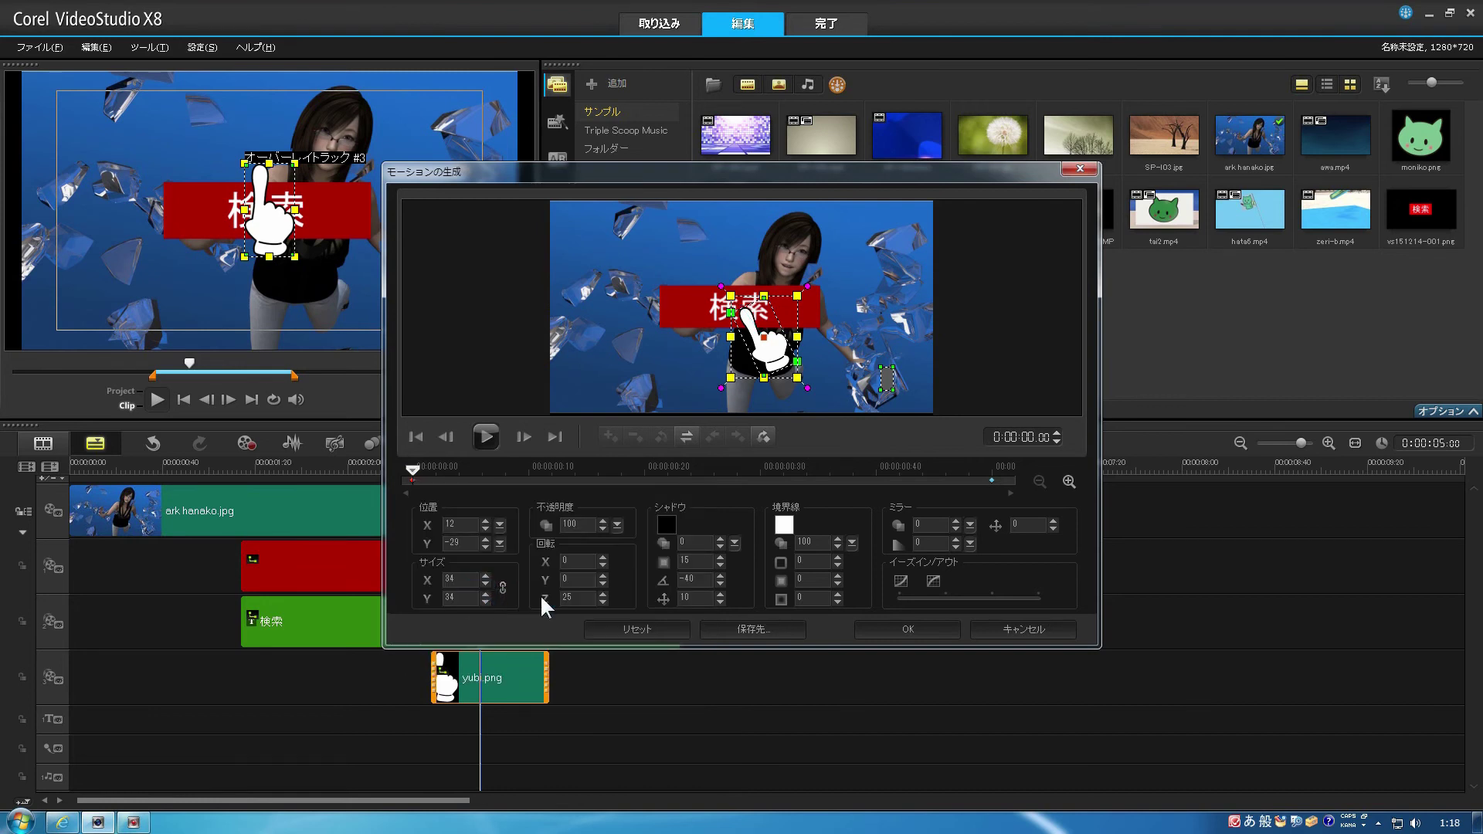
- Add a keyframe at 0:00:00.15 to the finger's motion, plus one a few frames before and one after it
drag(416, 468, 832, 475)
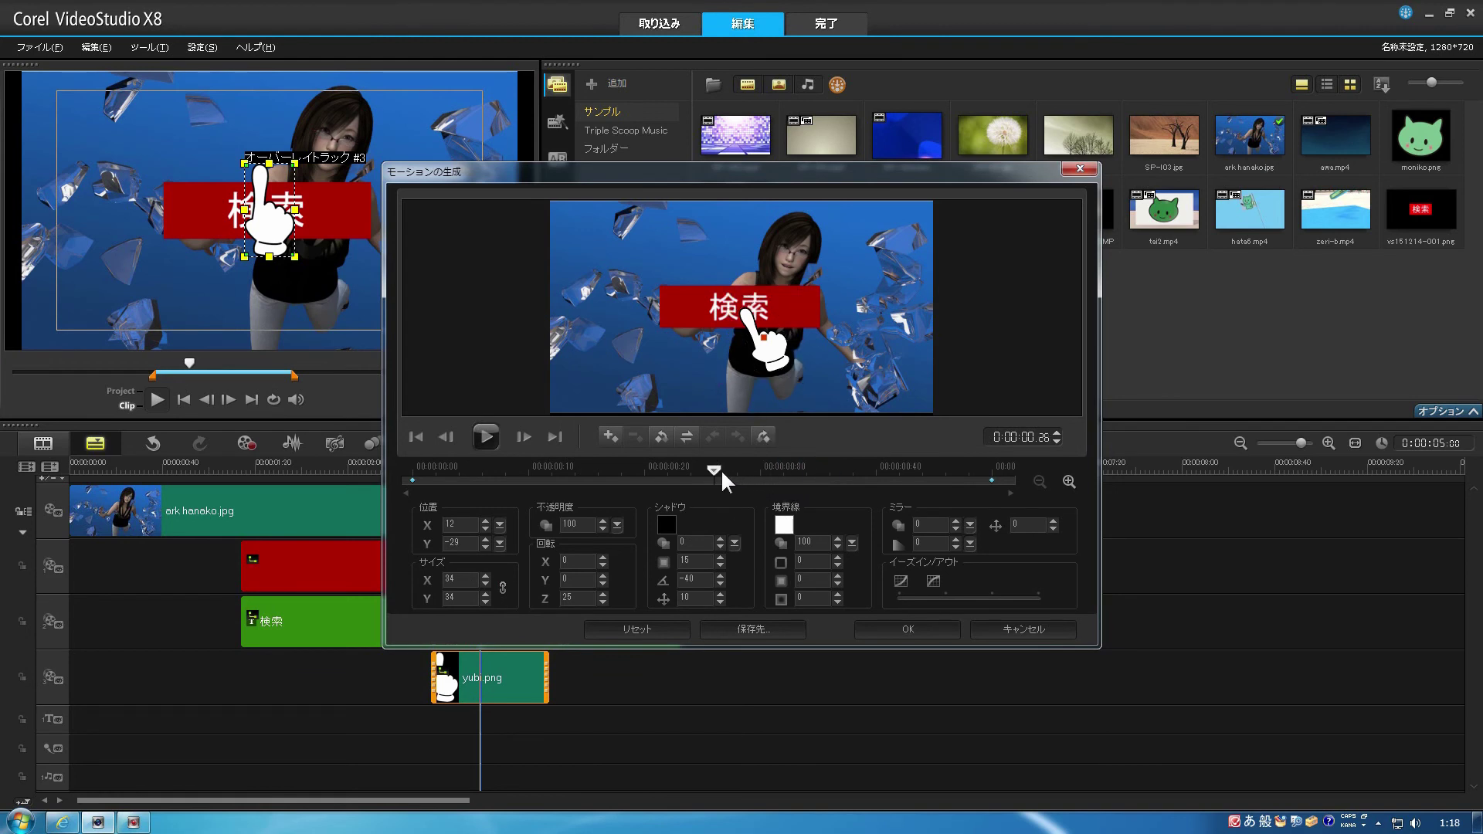
drag(679, 465, 591, 472)
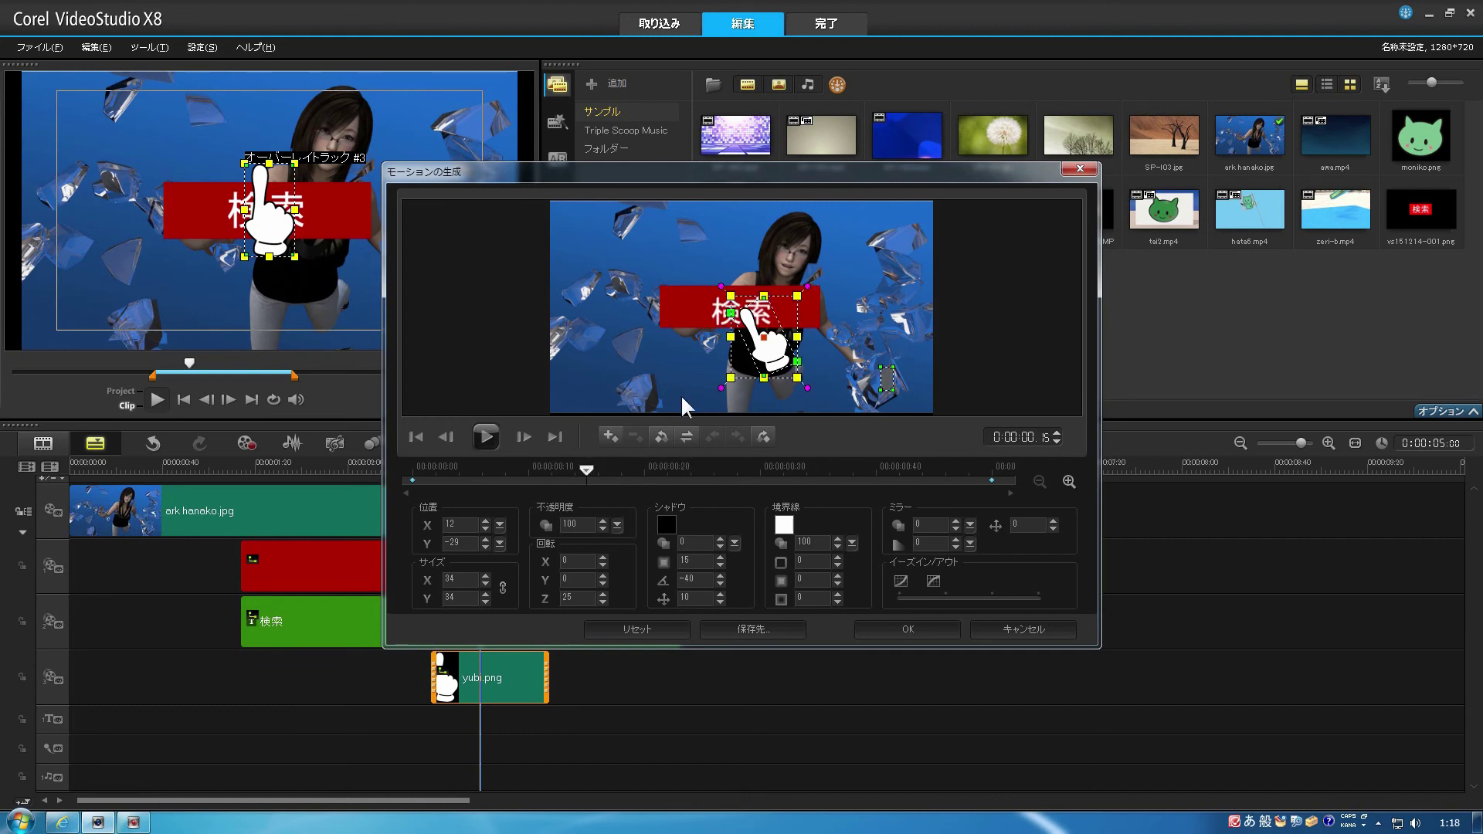
double_click(586, 480)
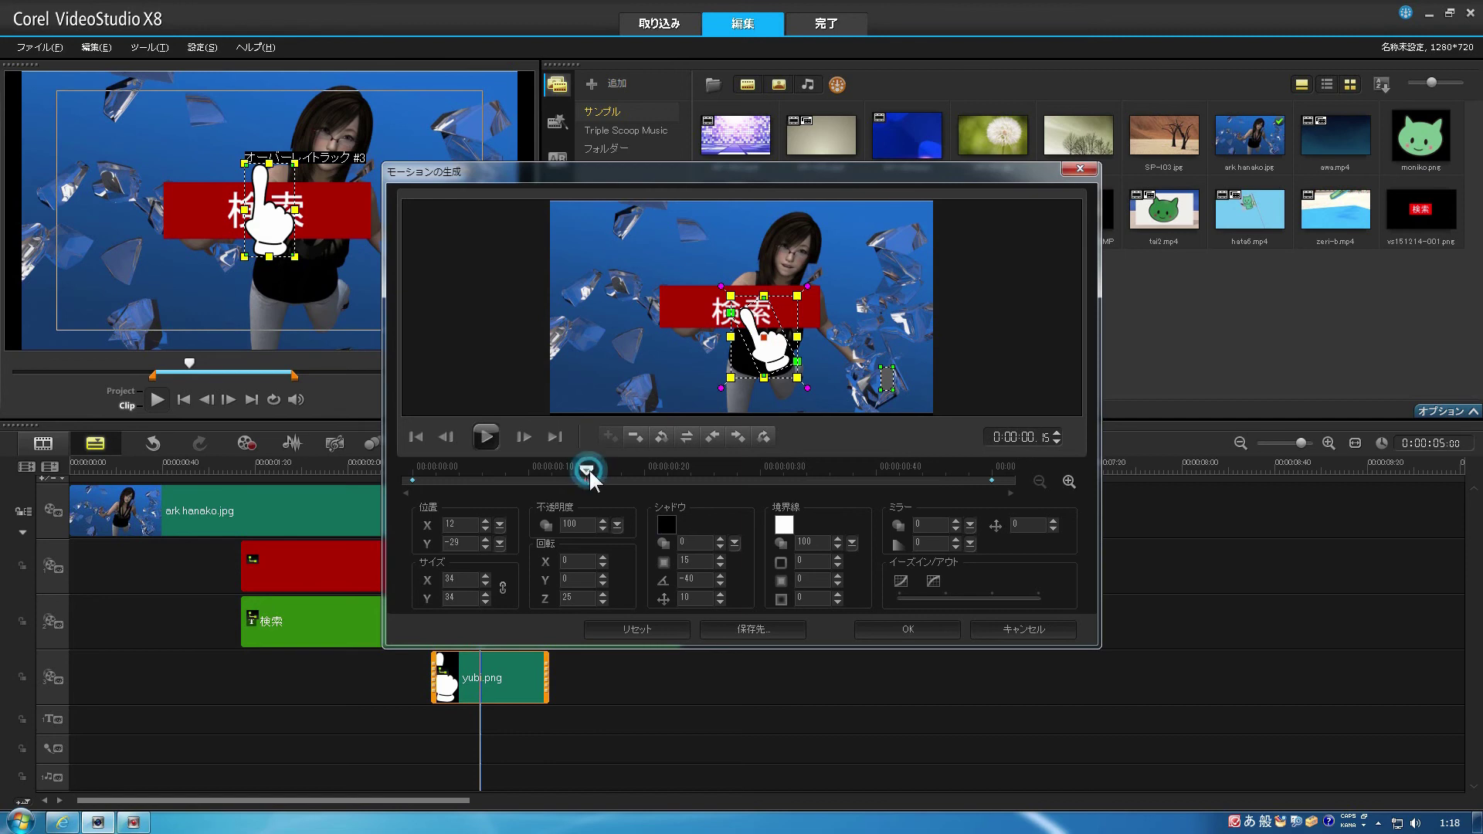
drag(590, 470, 633, 488)
double_click(630, 480)
drag(636, 475, 585, 482)
double_click(542, 480)
double_click(586, 481)
- Set the finger's size to 30 at the 0:00:00.15 keyframe and apply the motion
double_click(455, 579)
text(30)
key(Return)
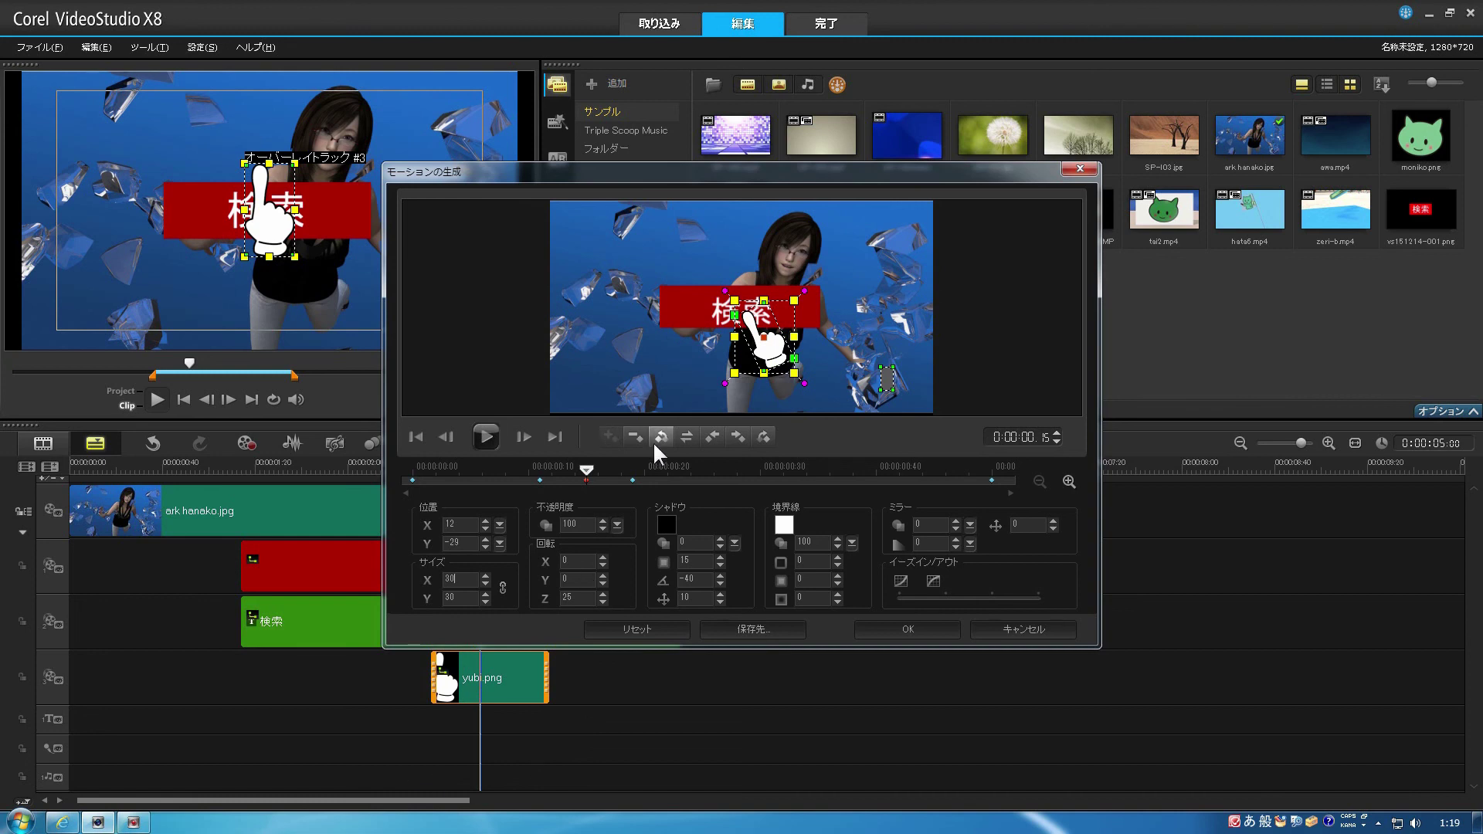
click(906, 629)
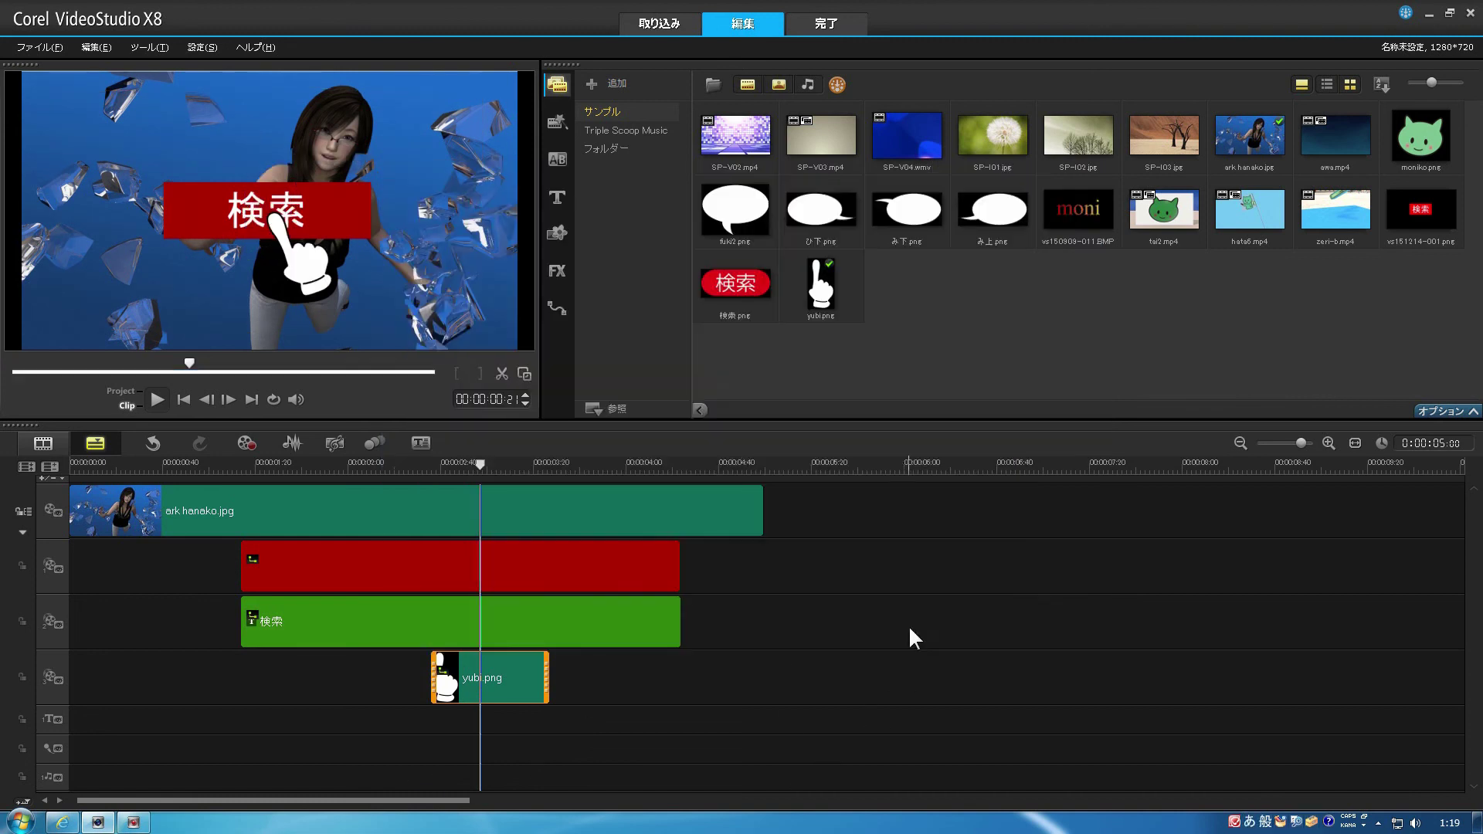
- Preview the project from 00:00:02:02 and scrub through the yubi.png clip to check the button-press animation
drag(481, 464, 353, 496)
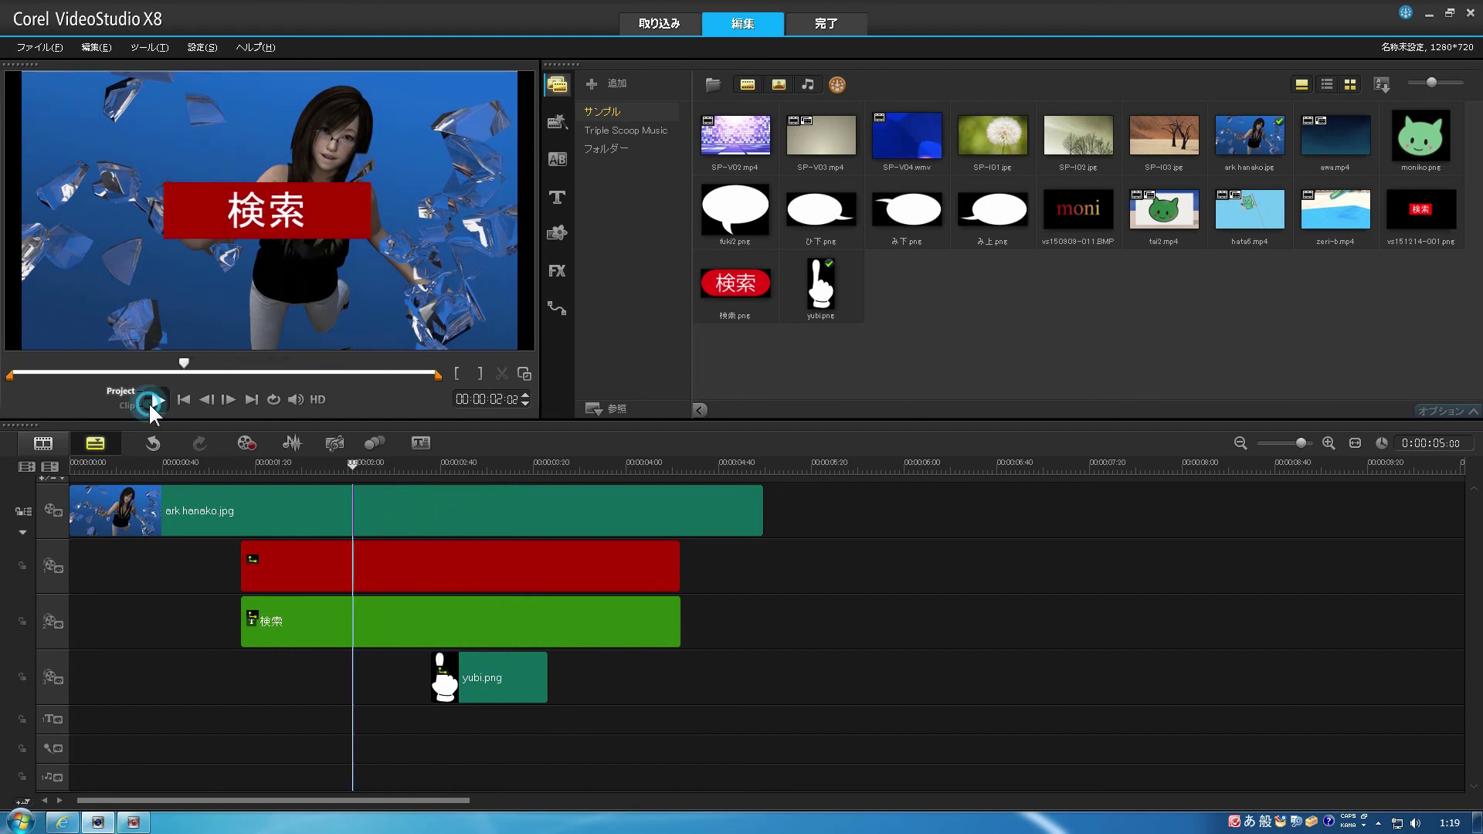
click(153, 405)
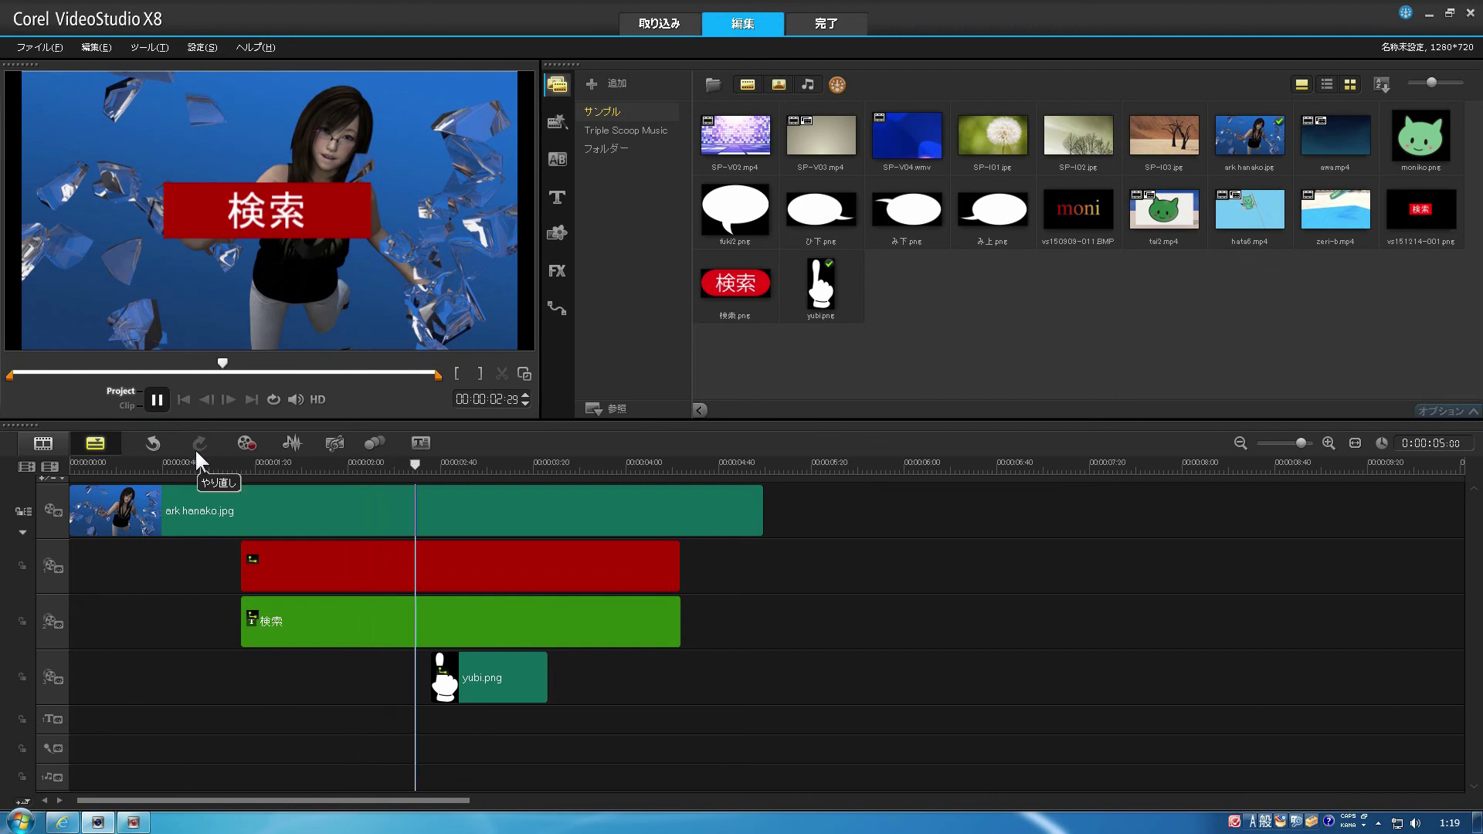
click(156, 400)
click(448, 461)
drag(448, 461, 516, 463)
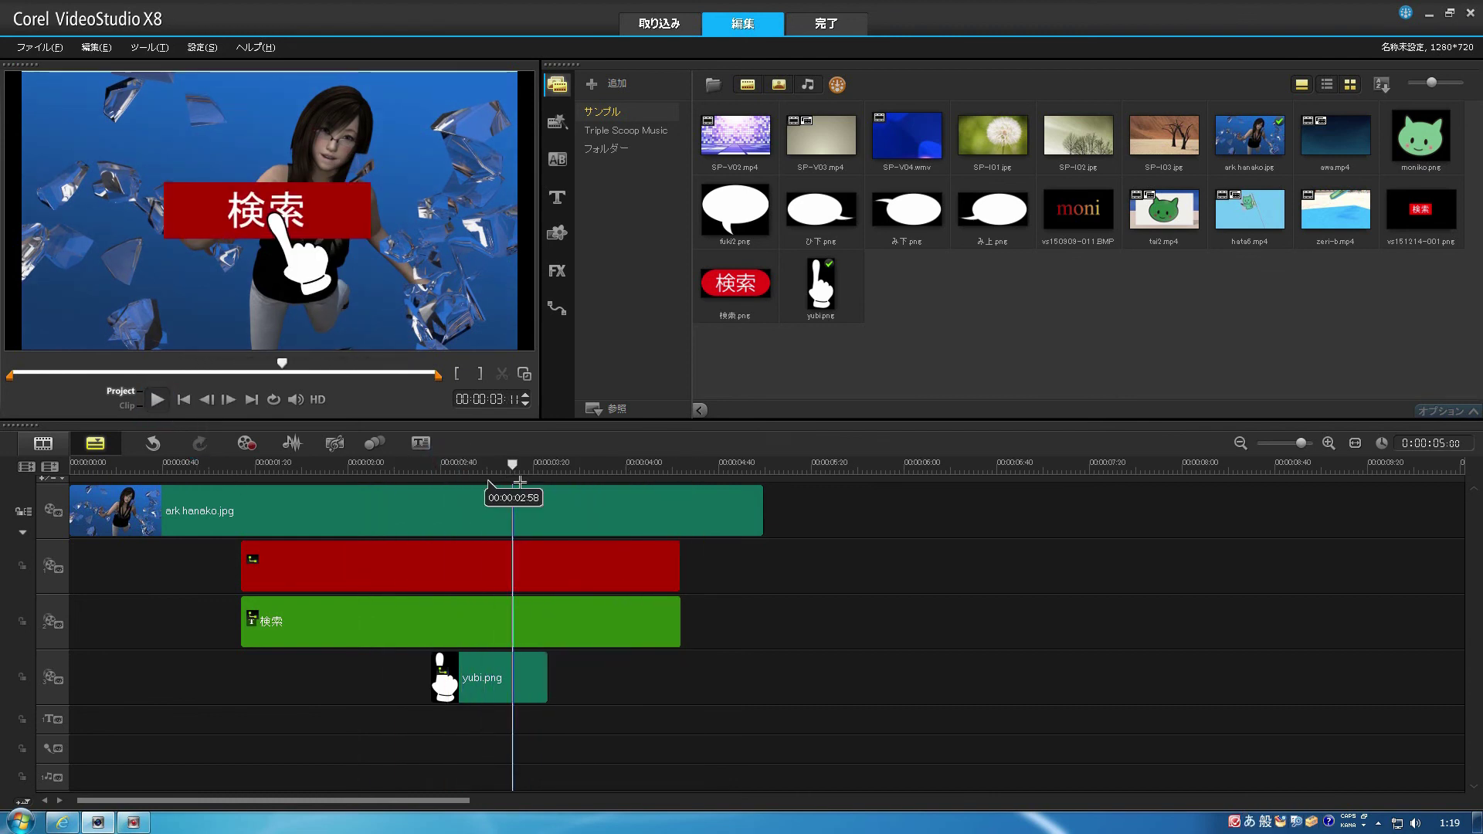